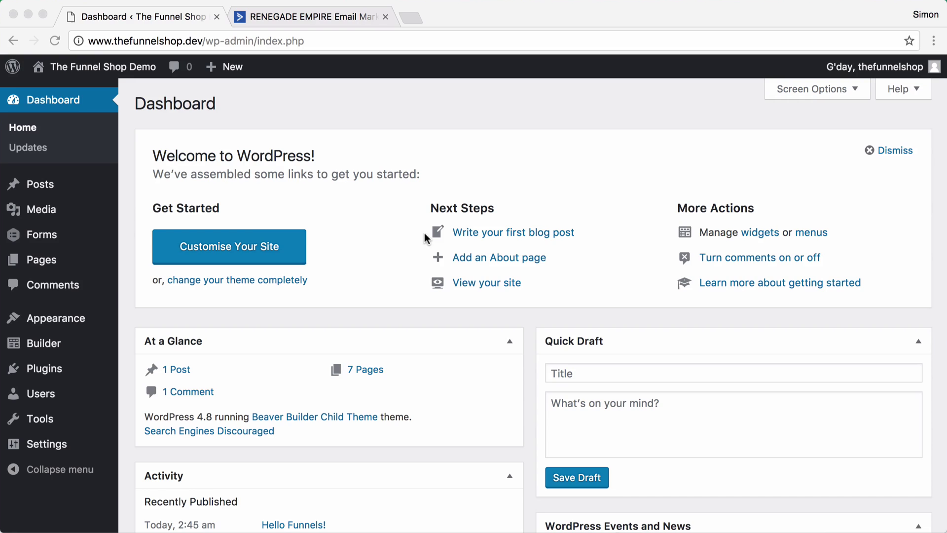
- Open the ActiveCampaign feed settings for the Opt-in - NAME form (ID 4) from the Forms list
left_click(380, 233)
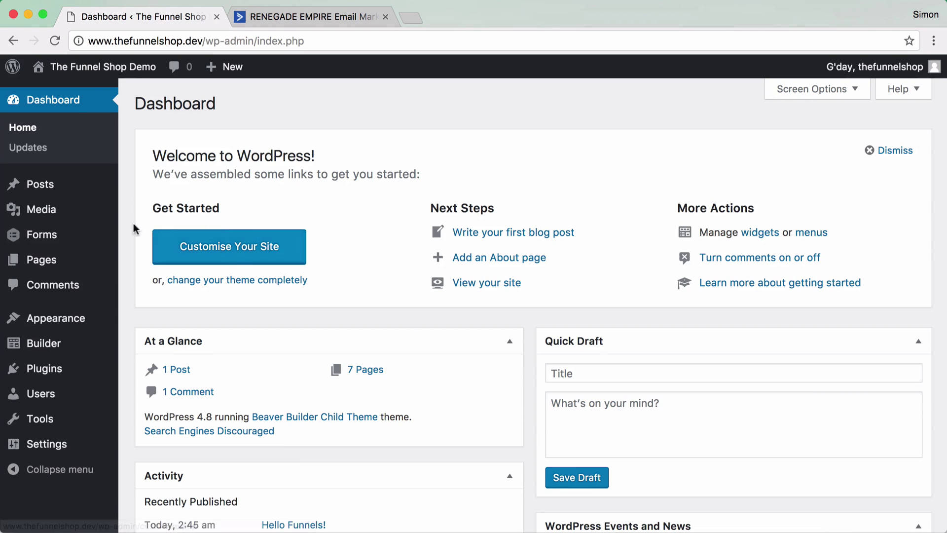
mouse_move(69, 242)
left_click(142, 239)
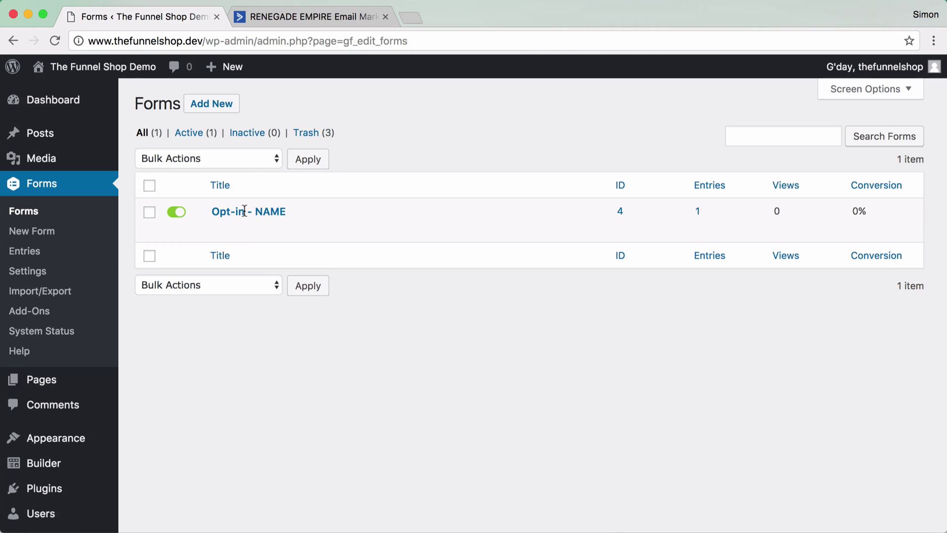
mouse_move(261, 231)
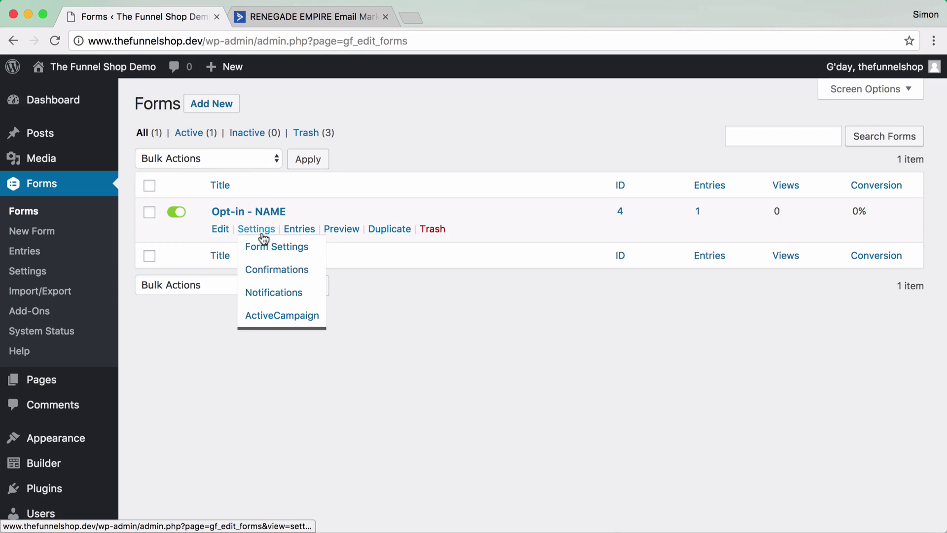
left_click(268, 319)
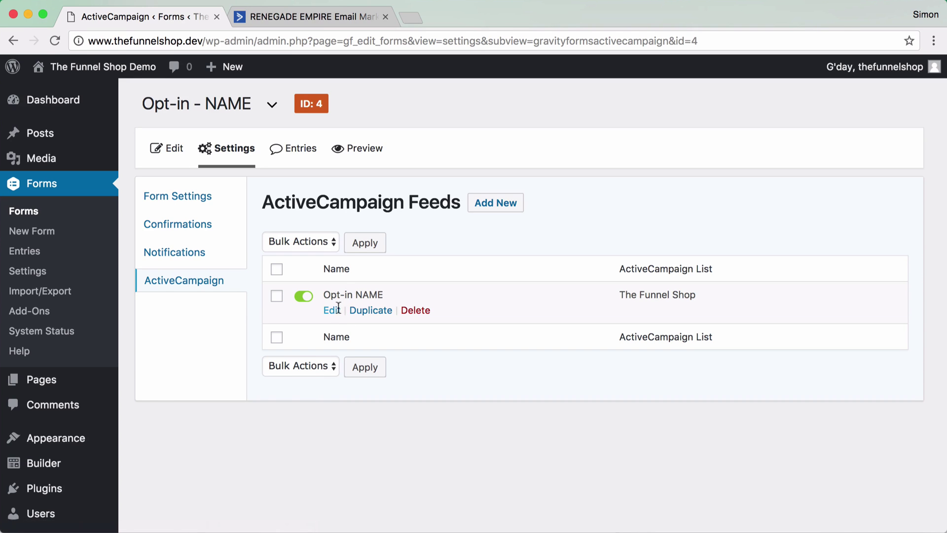
- Edit the Opt-in NAME feed so new contacts get the tag 'LM - NAME', then update it
left_click(334, 312)
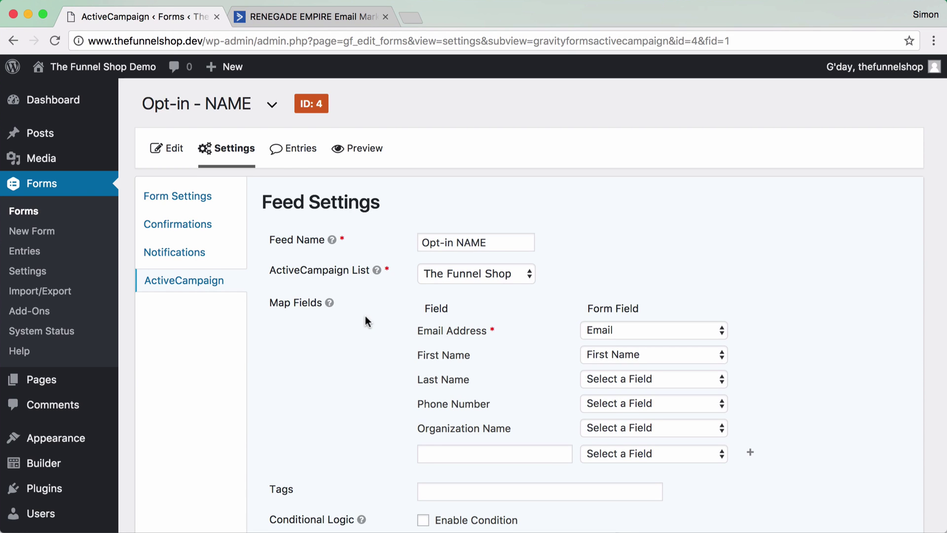
scroll(366, 320, "down", 2)
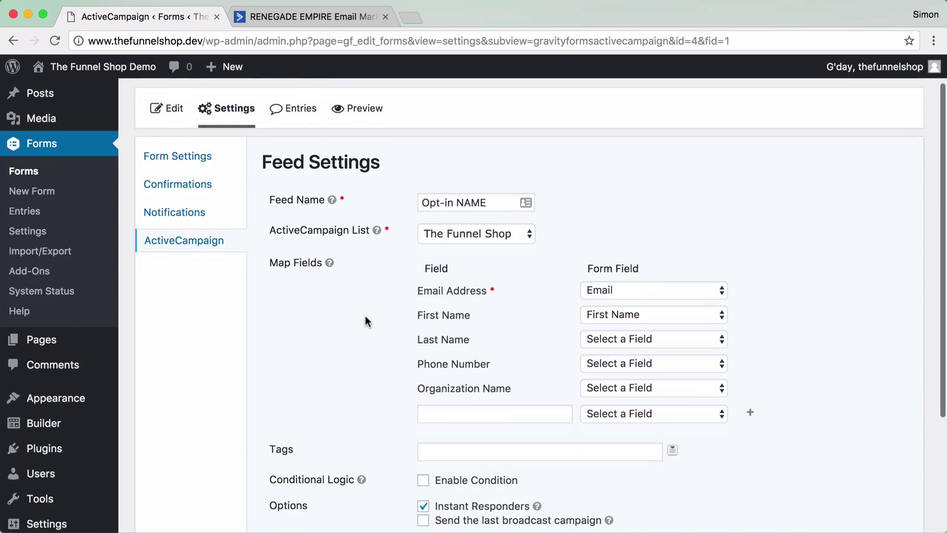
scroll(365, 321, "down", 4)
left_click(468, 350)
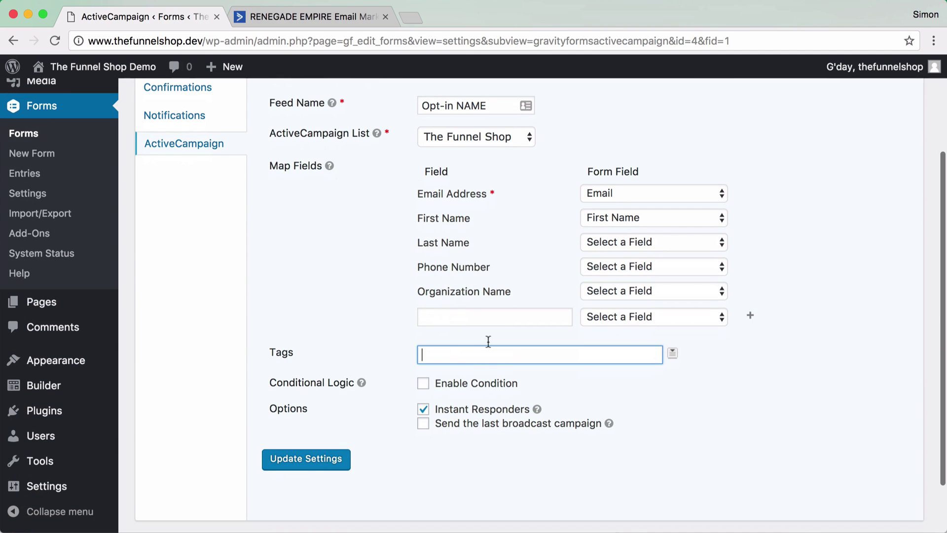
type("List")
key("BackSpace")
key("BackSpace")
key("BackSpace")
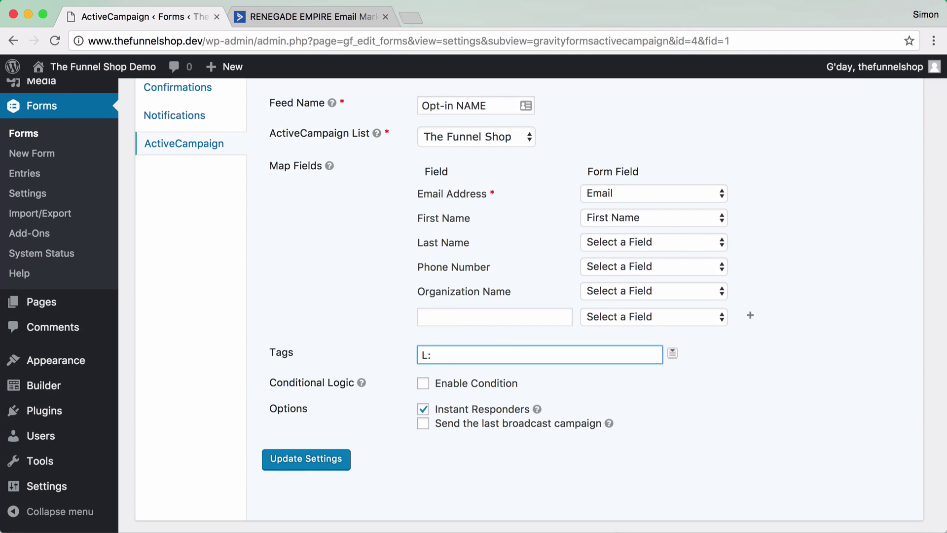
type("M - NAME")
left_click_drag(477, 353, 411, 352)
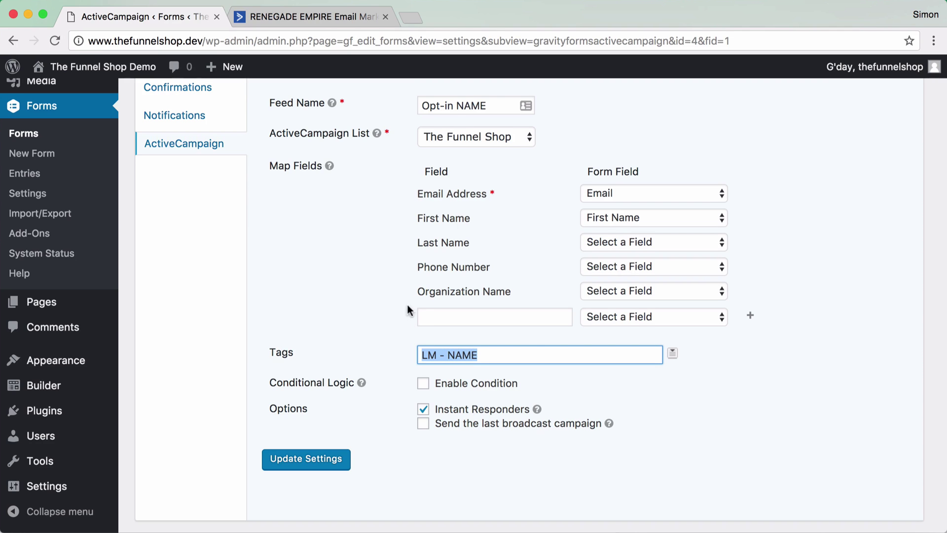
left_click(299, 469)
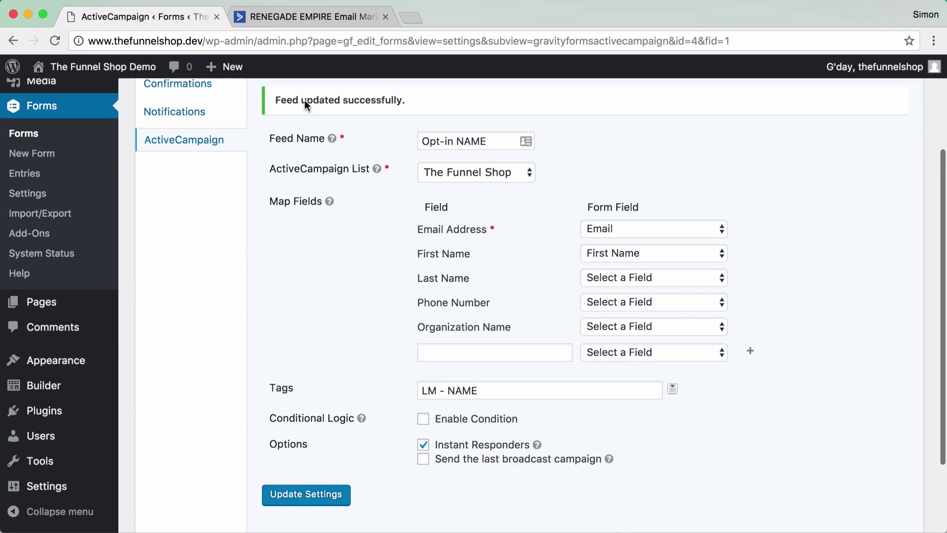
- Import the shared tplshare automation link as a new automation, TFS - LM Delivery Simple
left_click(307, 16)
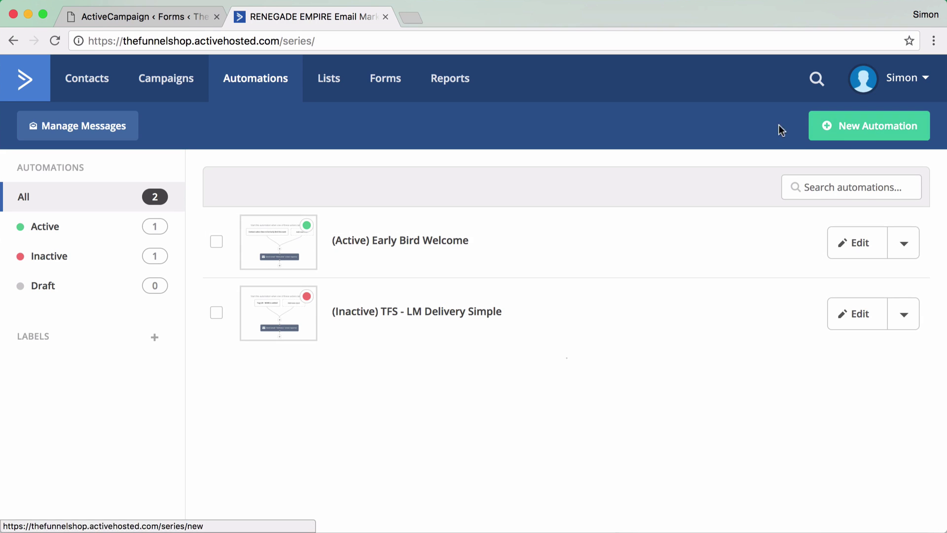
left_click(840, 130)
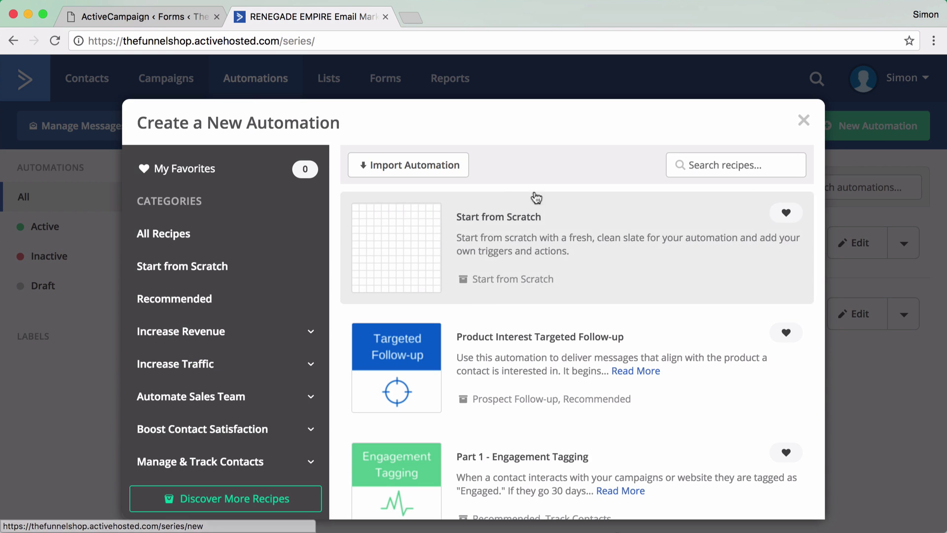
left_click(444, 170)
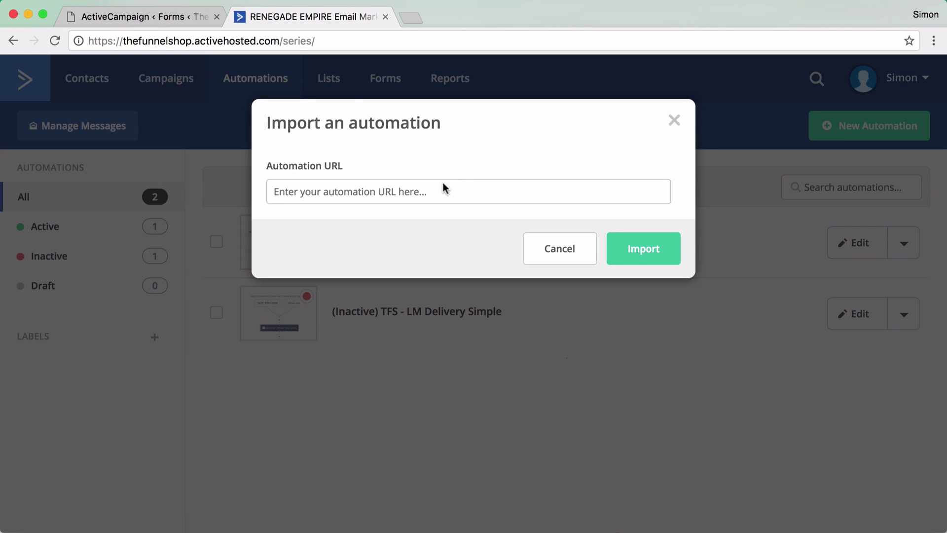
left_click(442, 188)
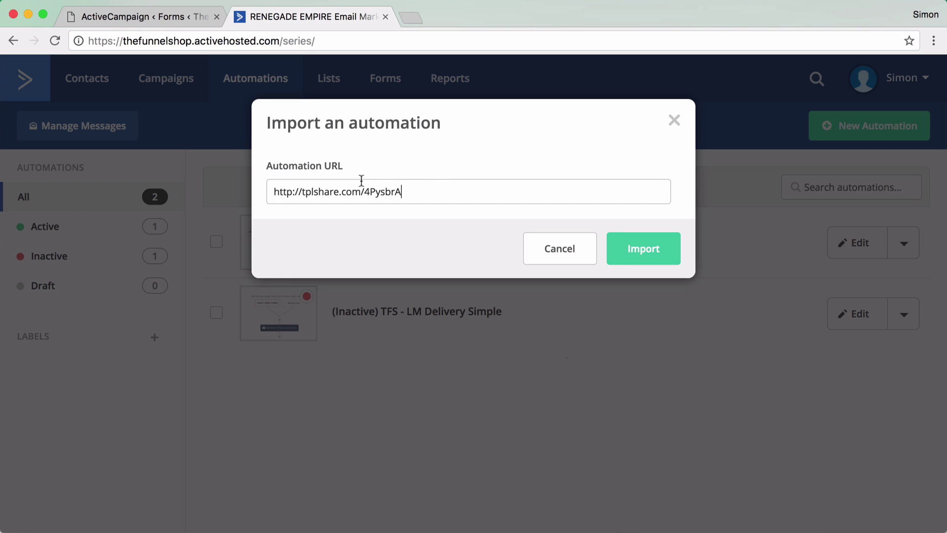
left_click_drag(403, 203, 268, 193)
left_click(643, 253)
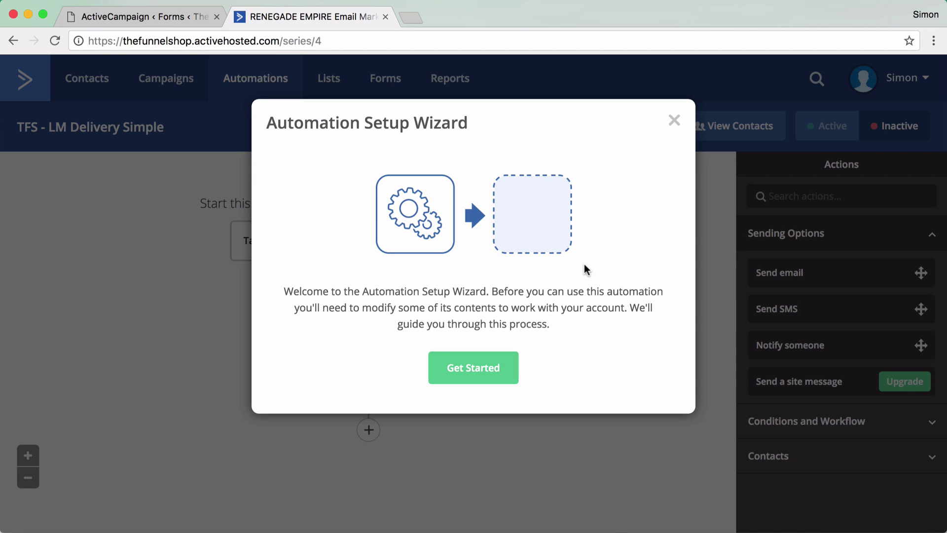
- Run the setup wizard, changing the Delivery email's From name to 'The Funnel Shop'
left_click(481, 369)
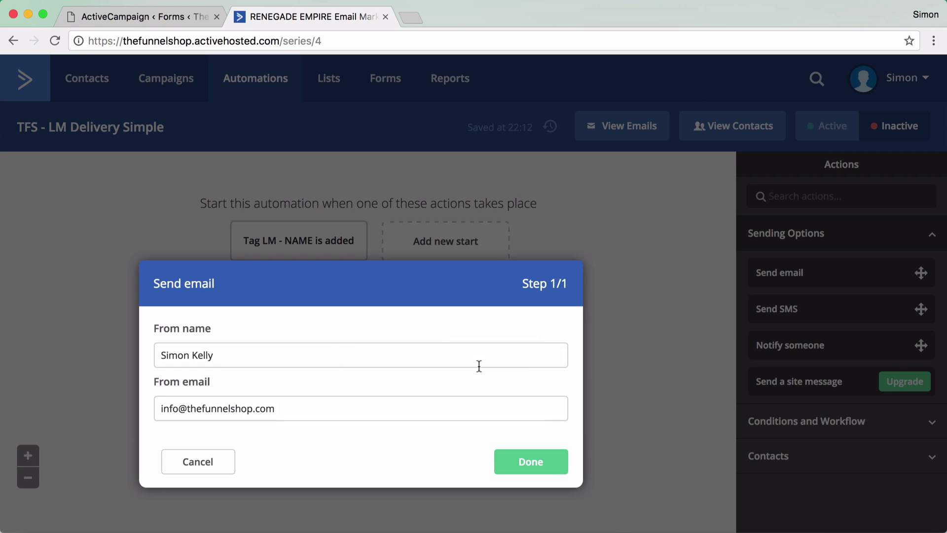
triple_click(214, 355)
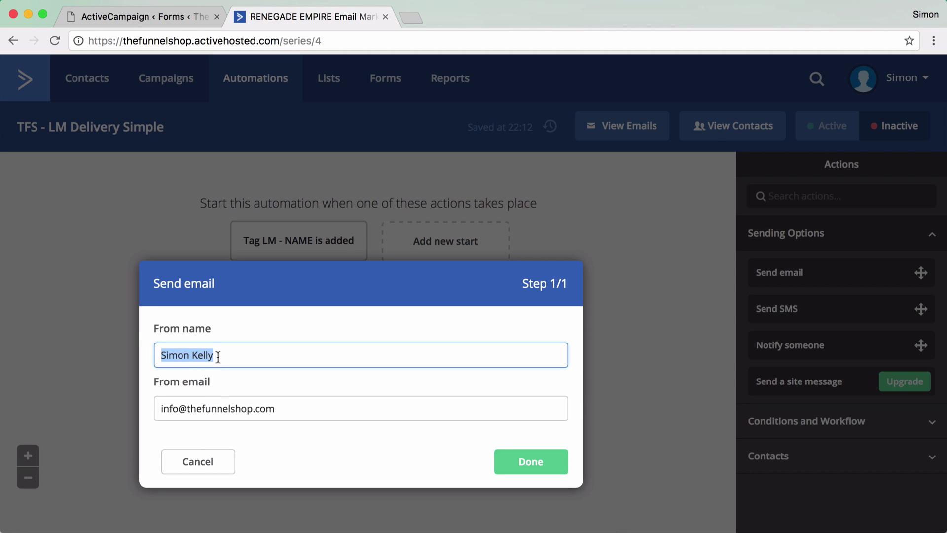
type("The Funnel Shop")
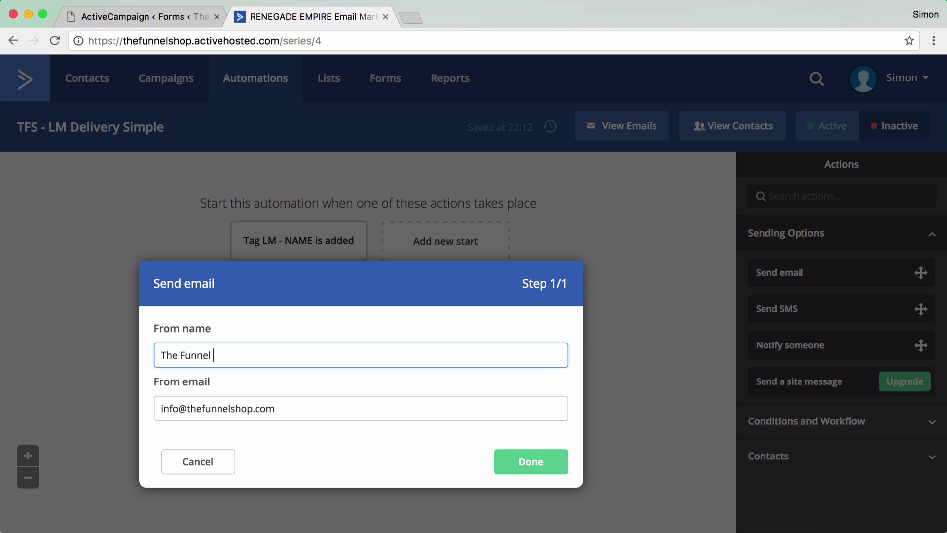
left_click(514, 457)
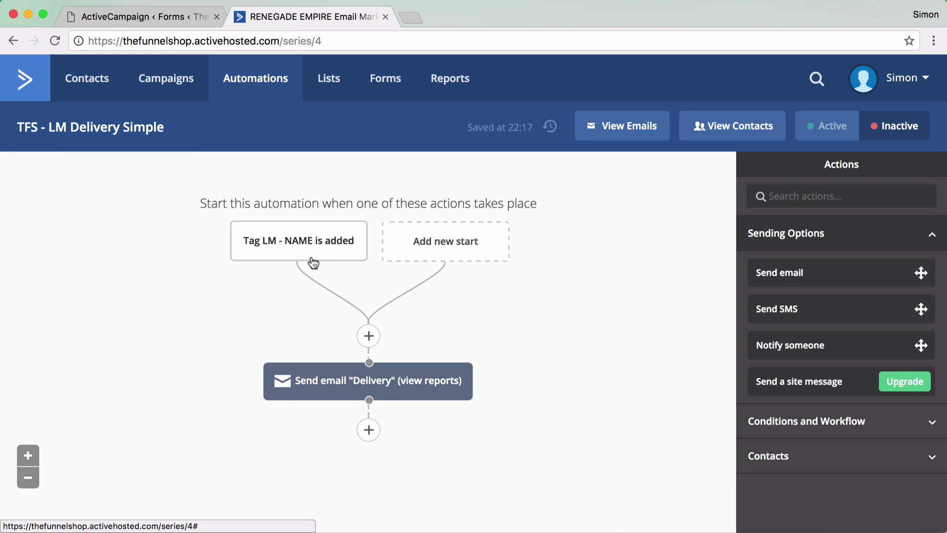
- Check that the automation trigger tag LM - NAME matches the WordPress form feed's tag
mouse_move(315, 260)
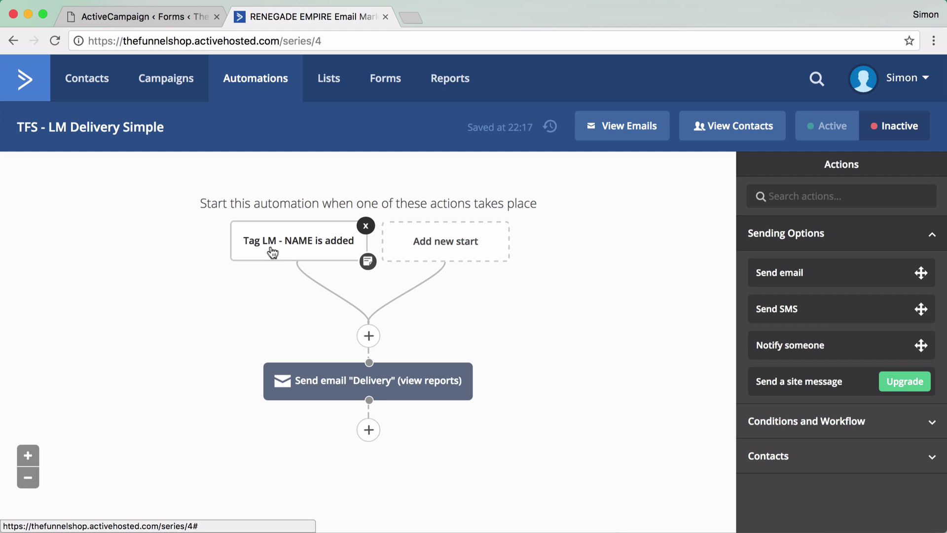
left_click(173, 19)
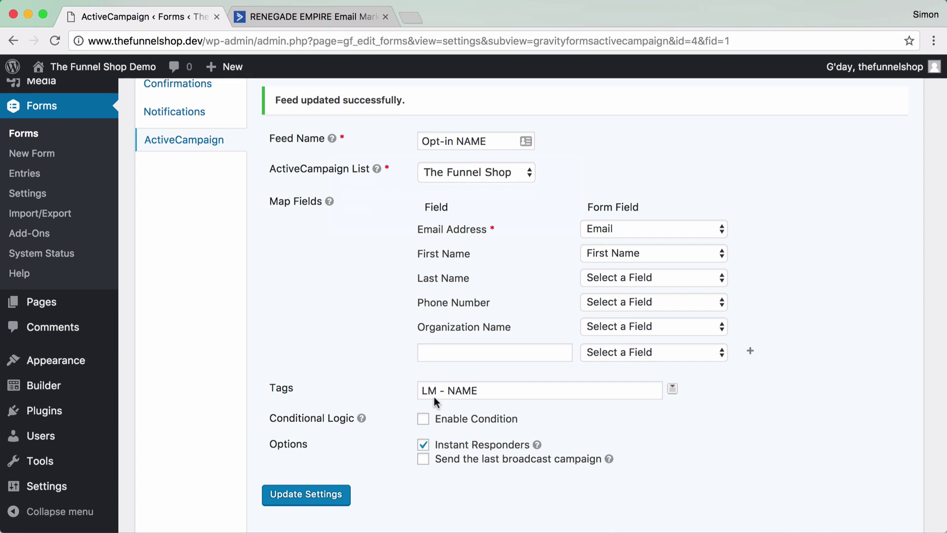
left_click(335, 22)
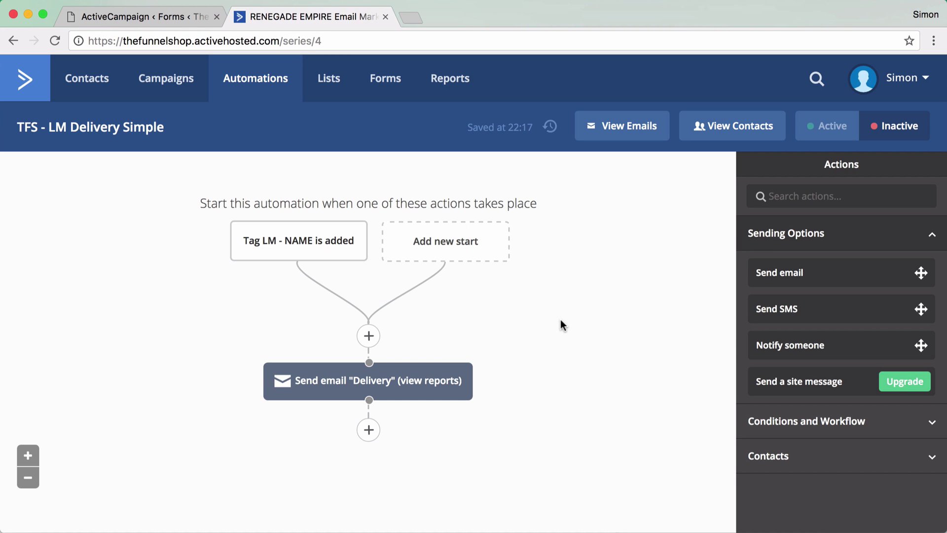
mouse_move(271, 247)
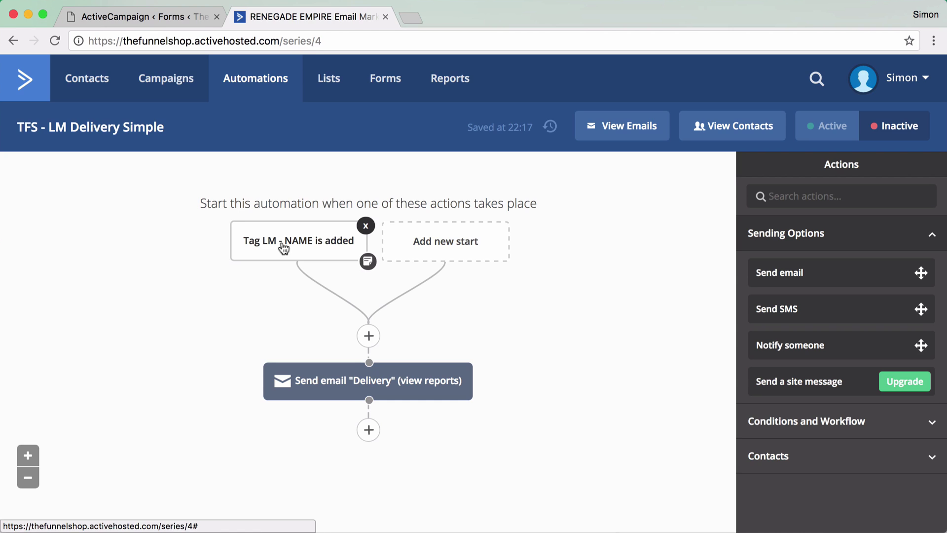
left_click(149, 16)
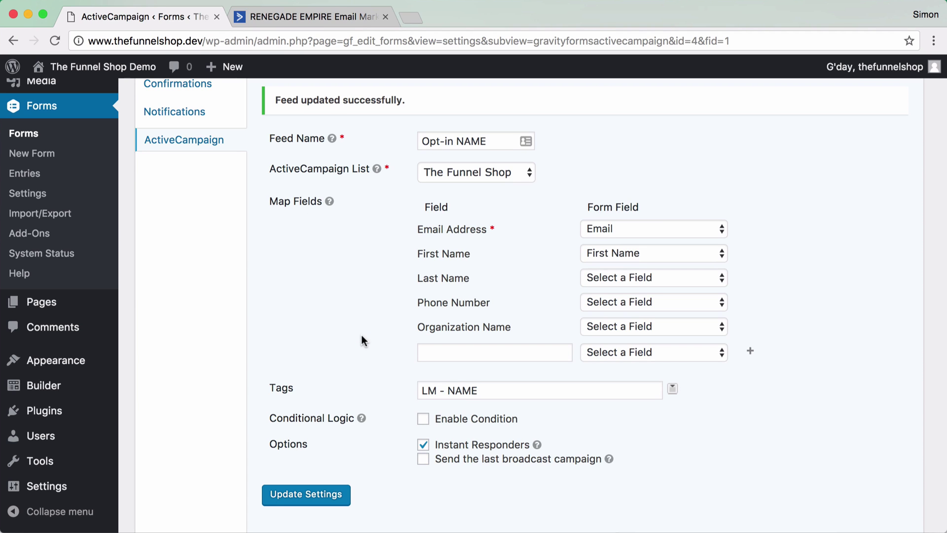
left_click(336, 19)
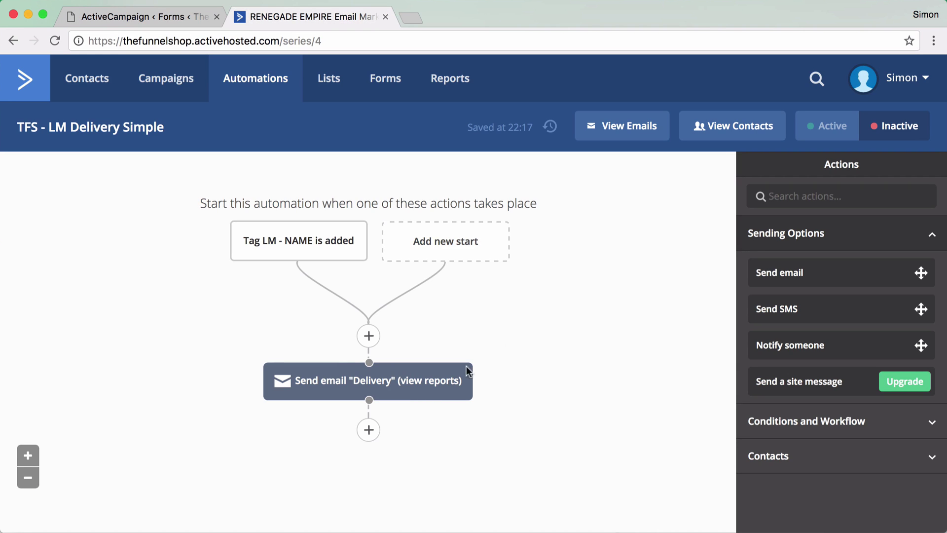
mouse_move(378, 380)
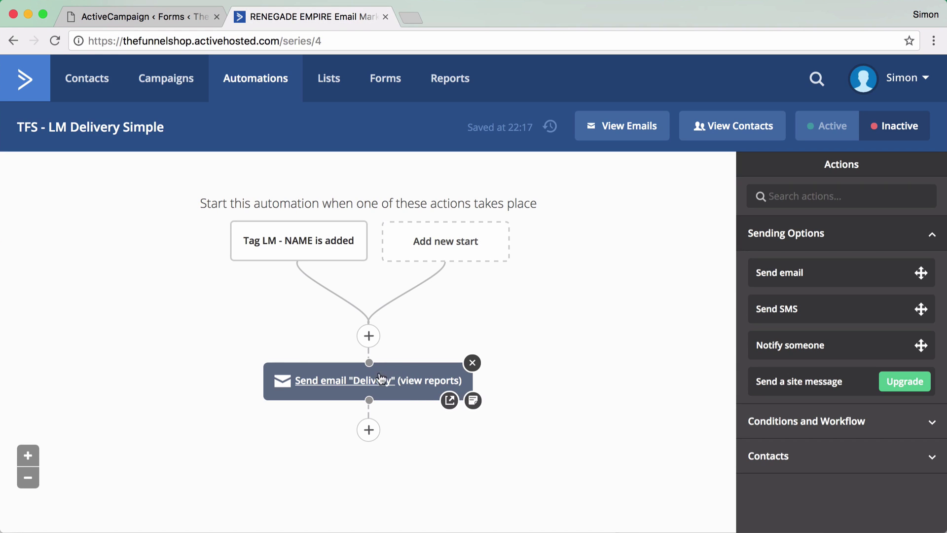
- Open the Delivery email in the designer and select its 'Click here to download >>' text
left_click(353, 383)
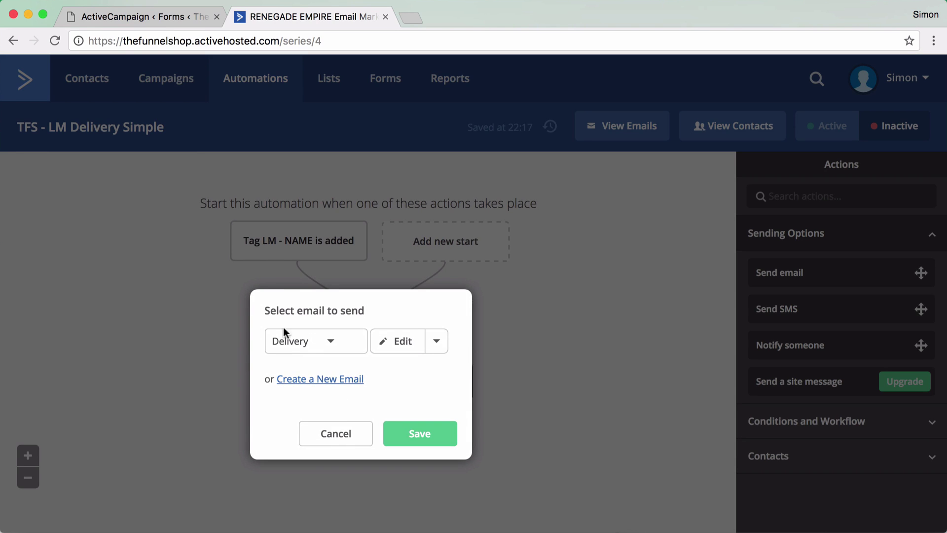
left_click(406, 348)
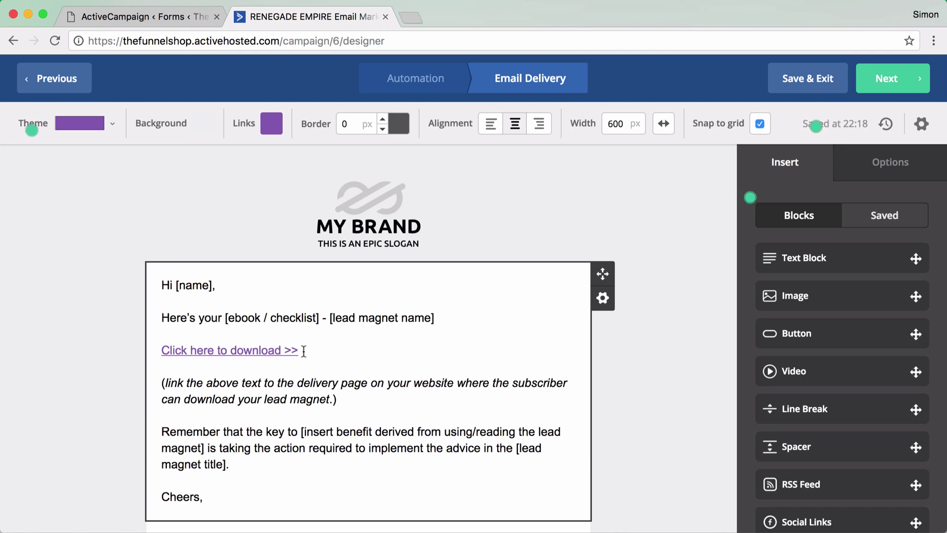
left_click_drag(304, 351, 158, 350)
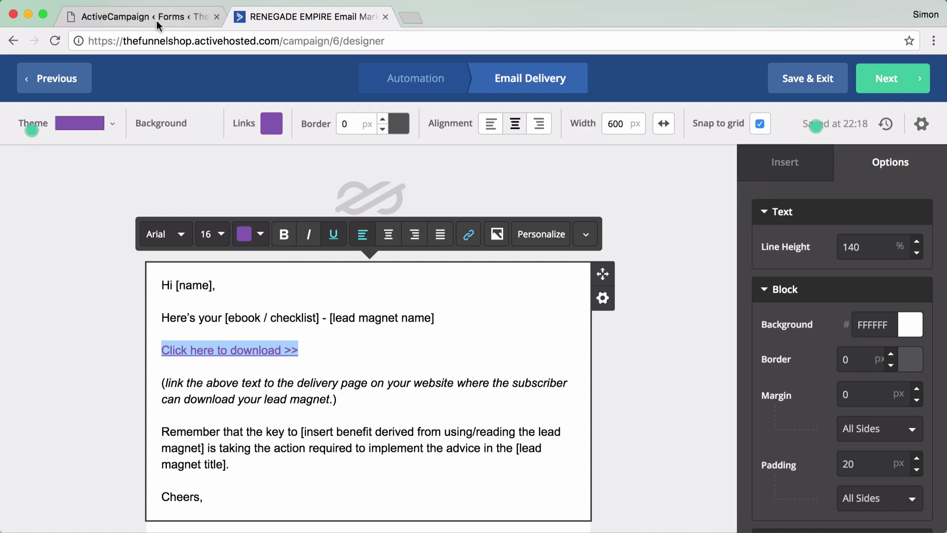
- Duplicate the WordPress tab, open the Delivery 1 page and copy its URL
left_click(155, 18)
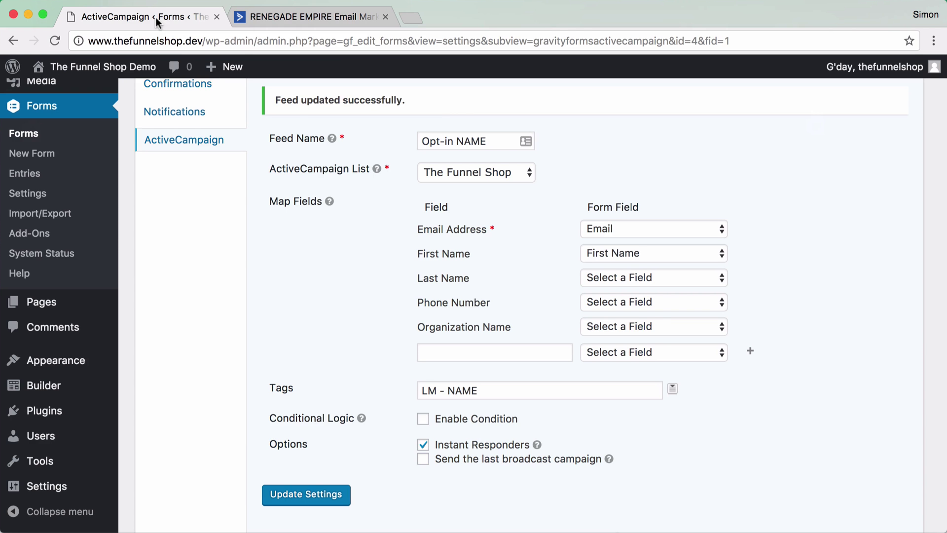
right_click(155, 16)
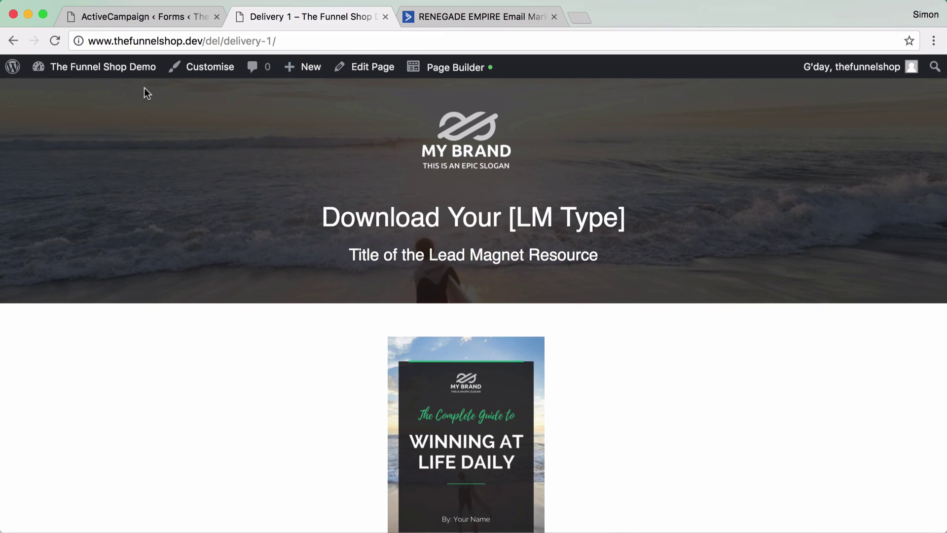
left_click(202, 41)
key("super+c")
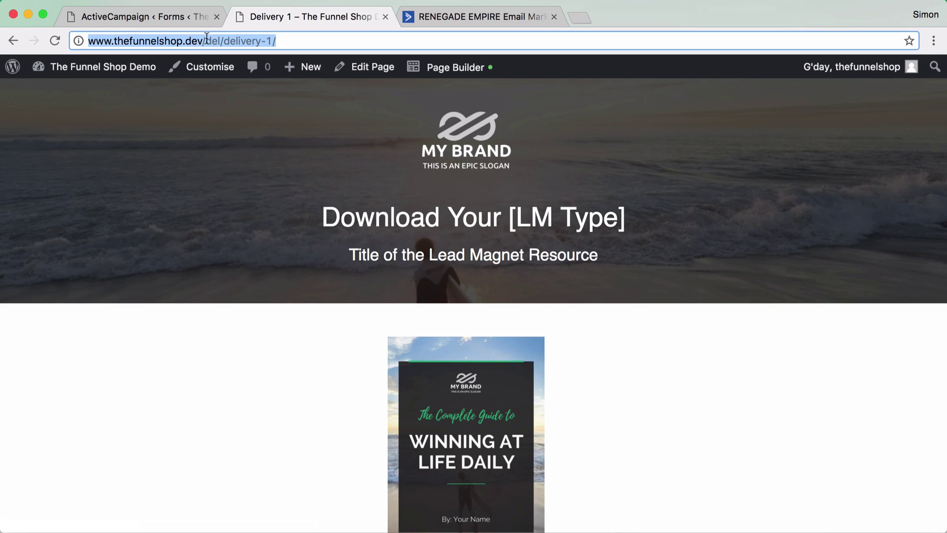
left_click(482, 14)
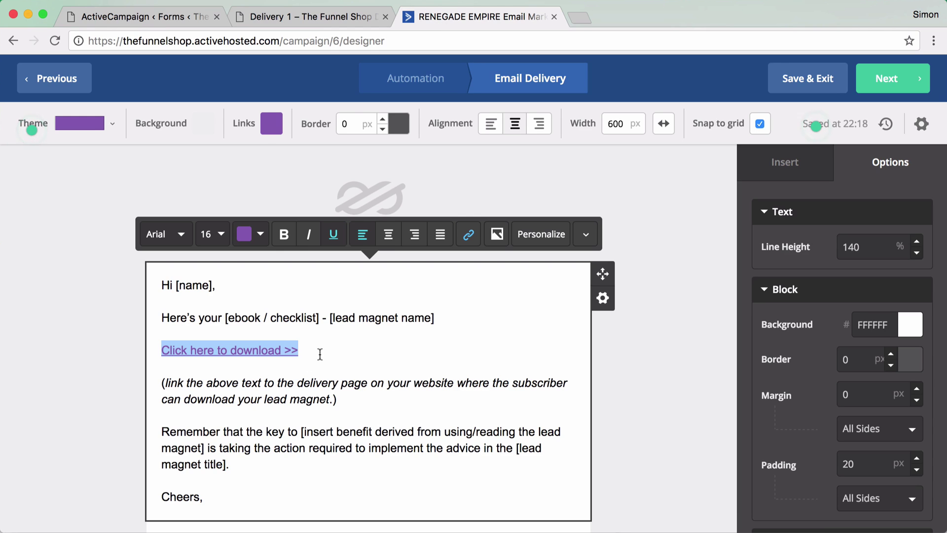
left_click(305, 352)
left_click_drag(304, 352, 159, 351)
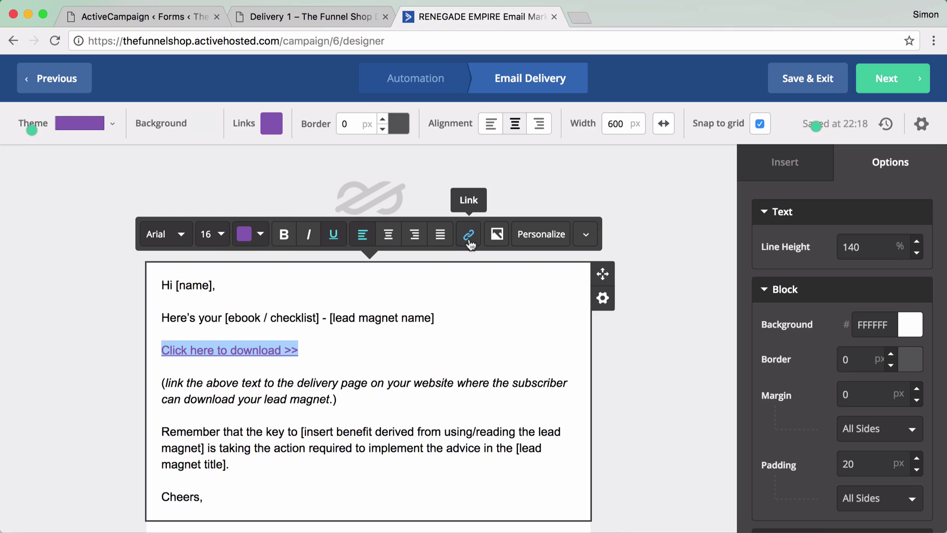
left_click(469, 240)
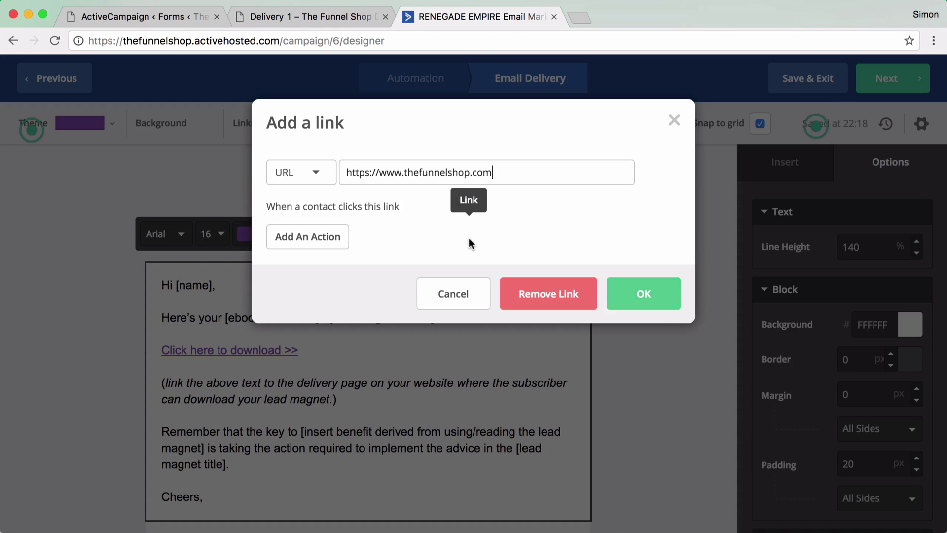
left_click_drag(493, 173, 331, 173)
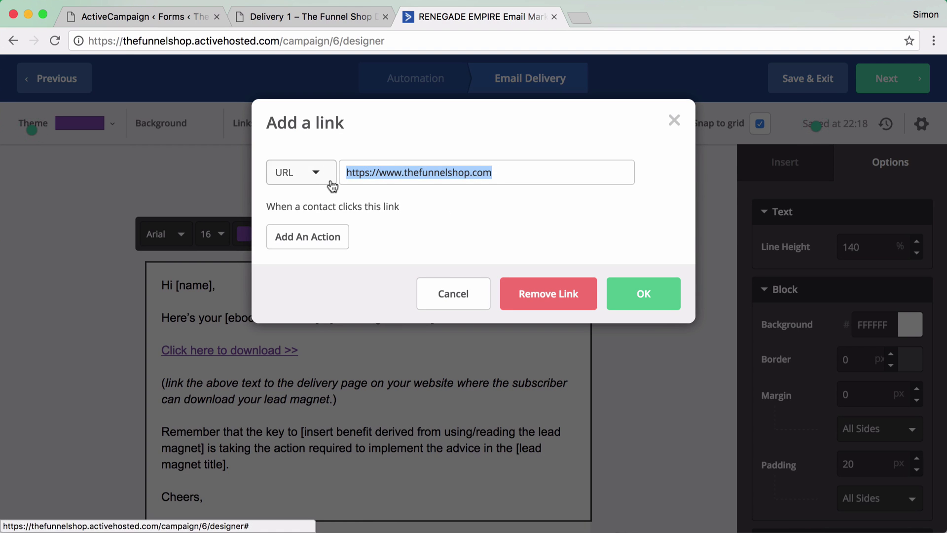
key("super+v")
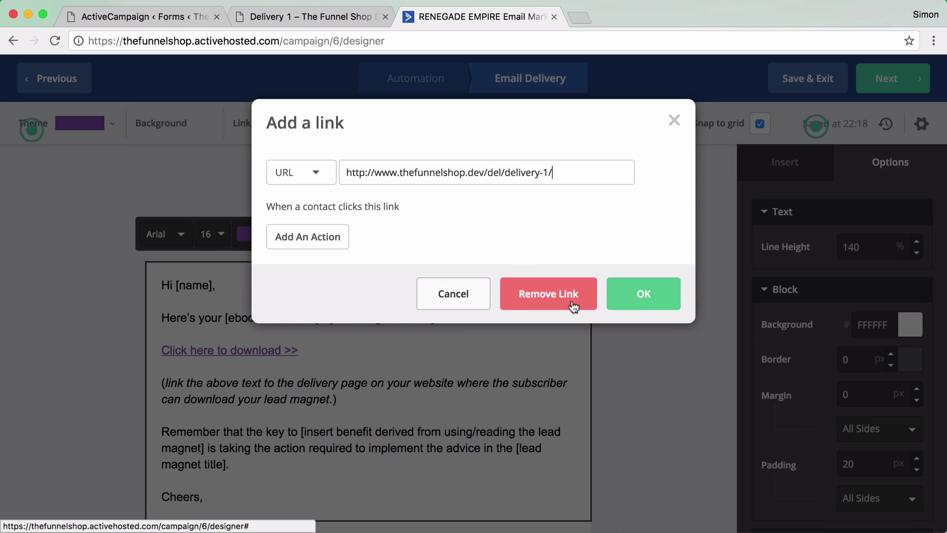
left_click(644, 296)
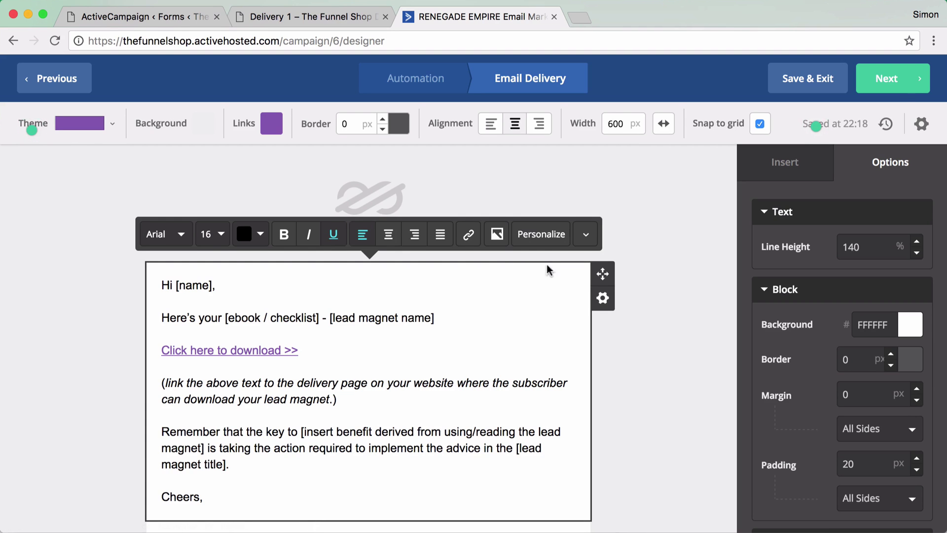
- Delete the italic linking instruction and its leftover blank line from the Delivery email body
left_click(342, 383)
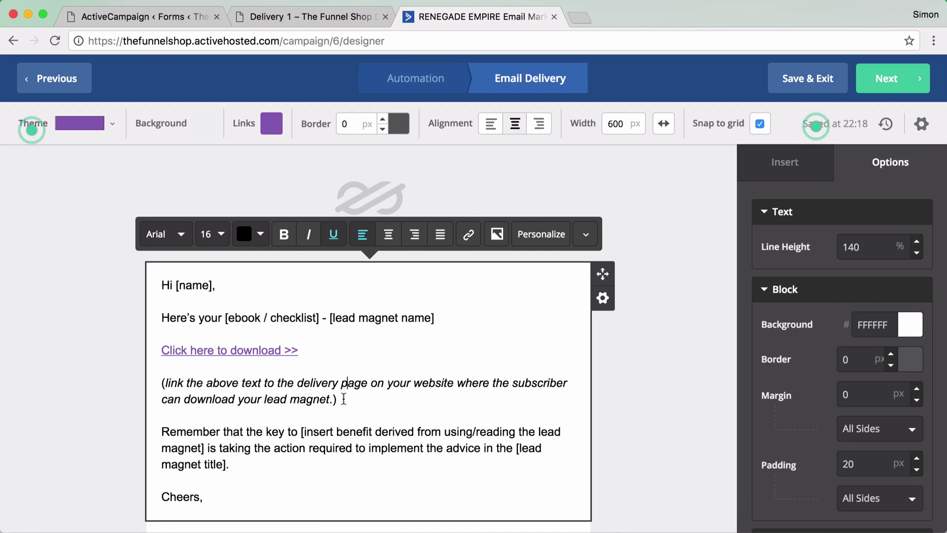
left_click_drag(337, 400, 157, 383)
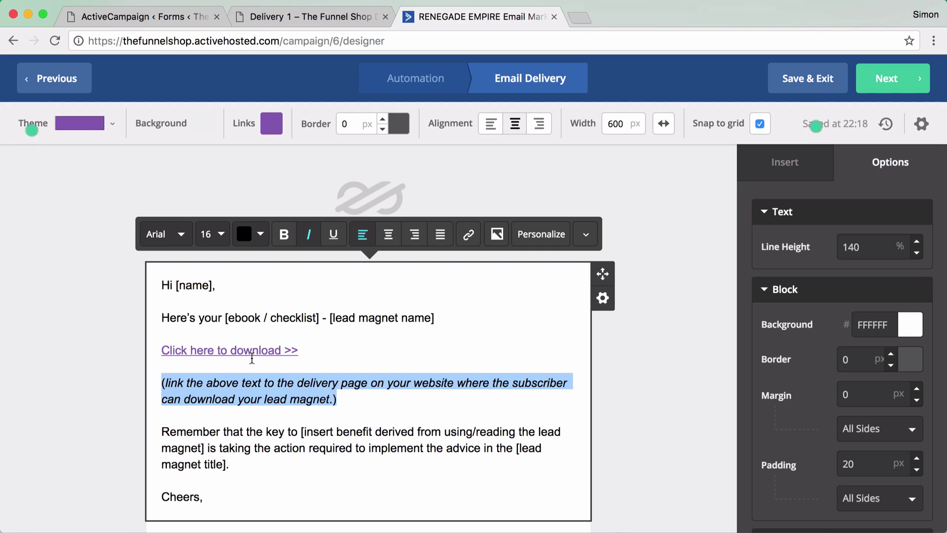
key("super+i")
key("BackSpace")
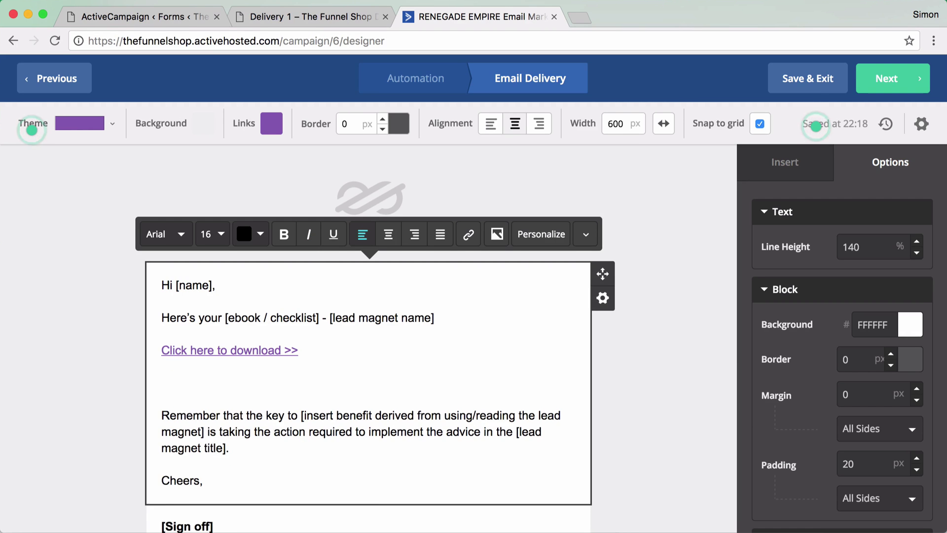
key("BackSpace")
key("BackSpace")
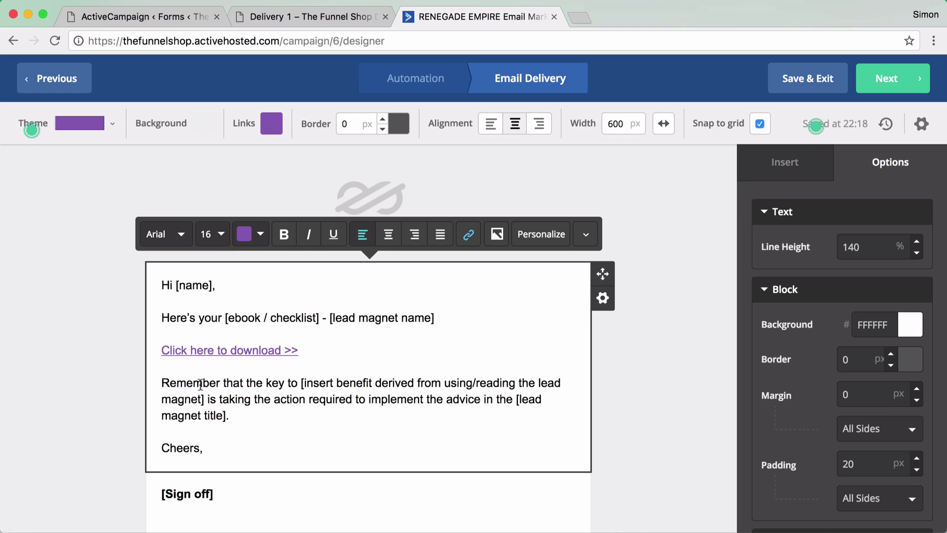
scroll(255, 434, "down", 1)
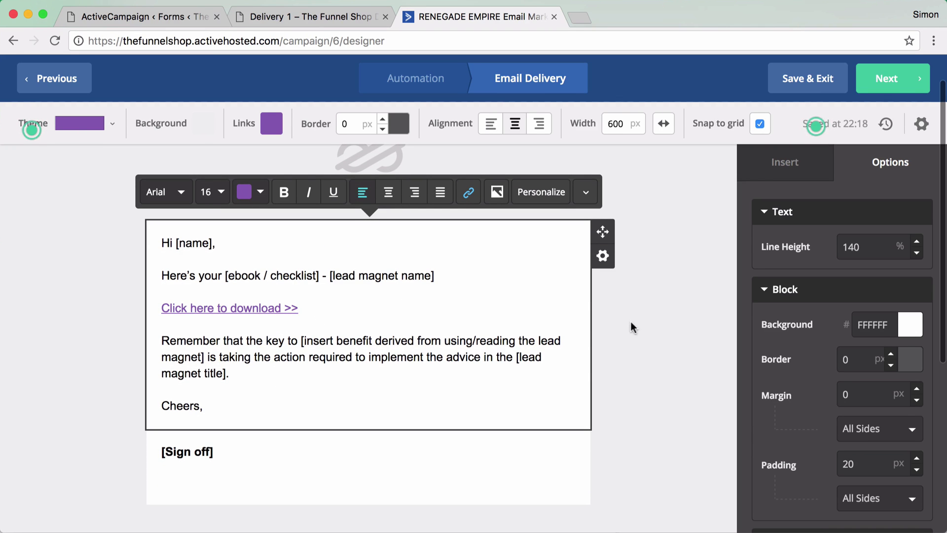
left_click(652, 337)
scroll(652, 338, "up", 1)
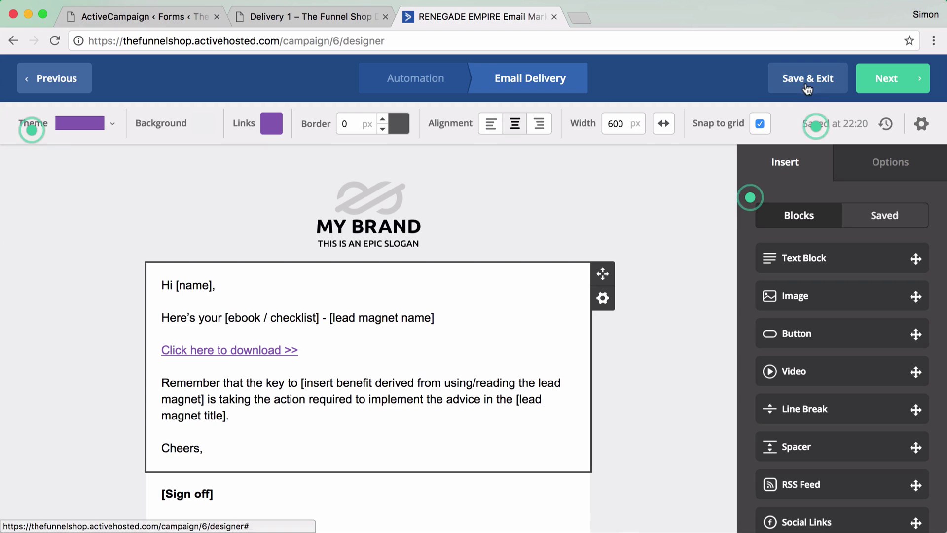
left_click(923, 125)
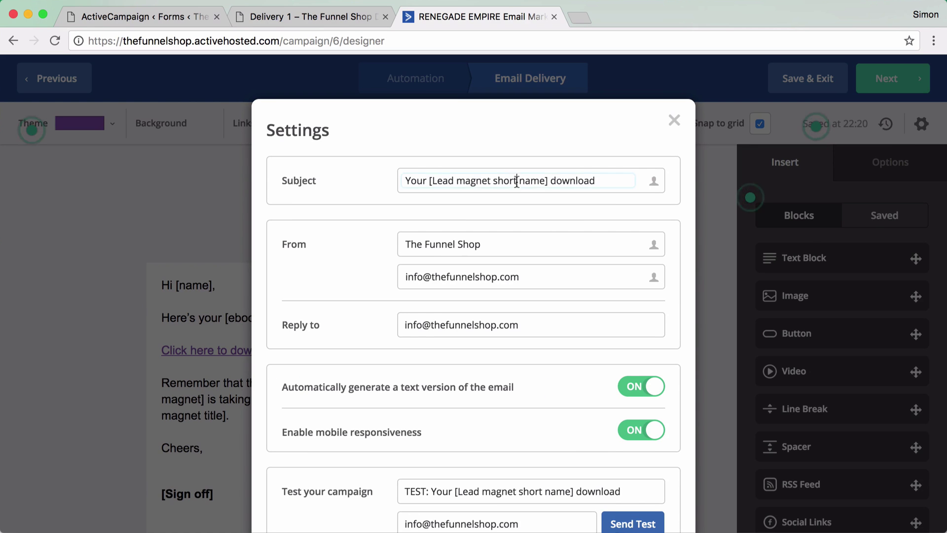
left_click_drag(599, 180, 405, 177)
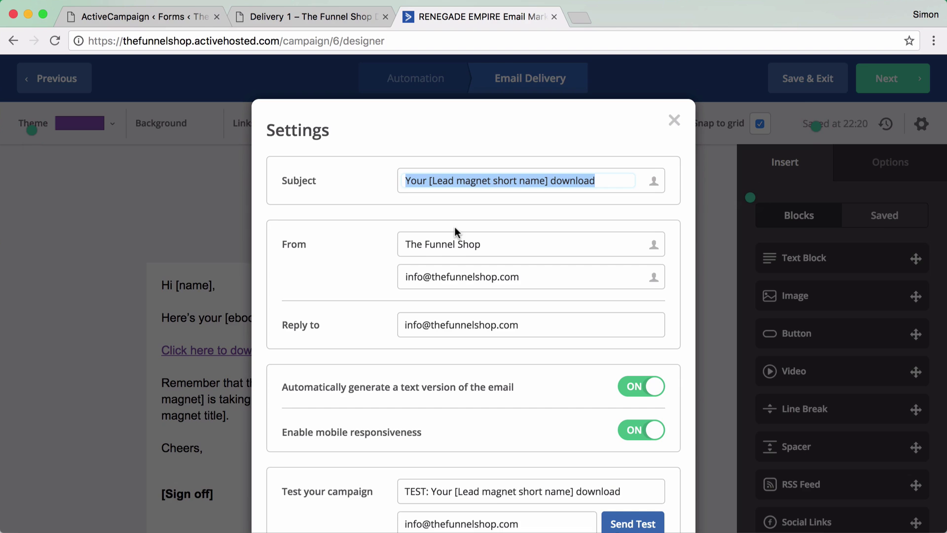
left_click(428, 183)
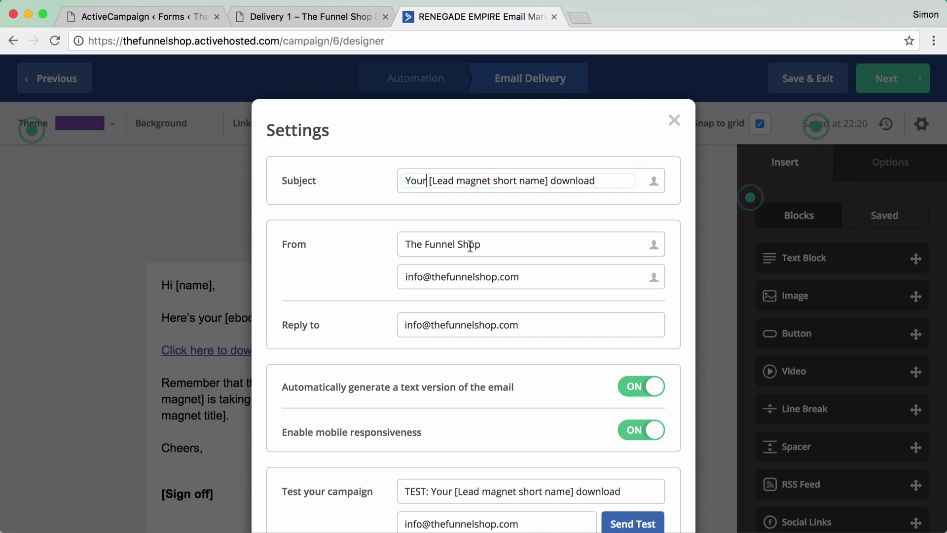
left_click_drag(484, 245, 391, 245)
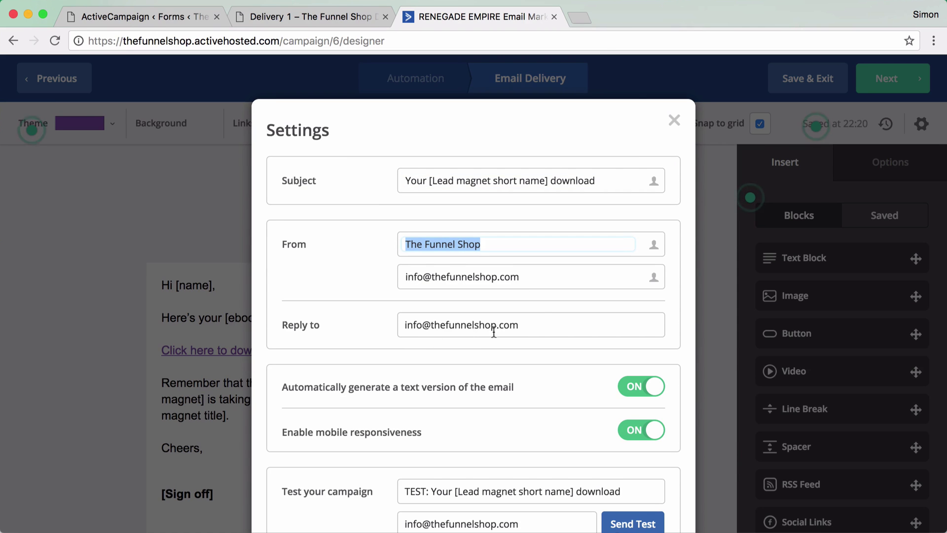
scroll(493, 332, "down", 5)
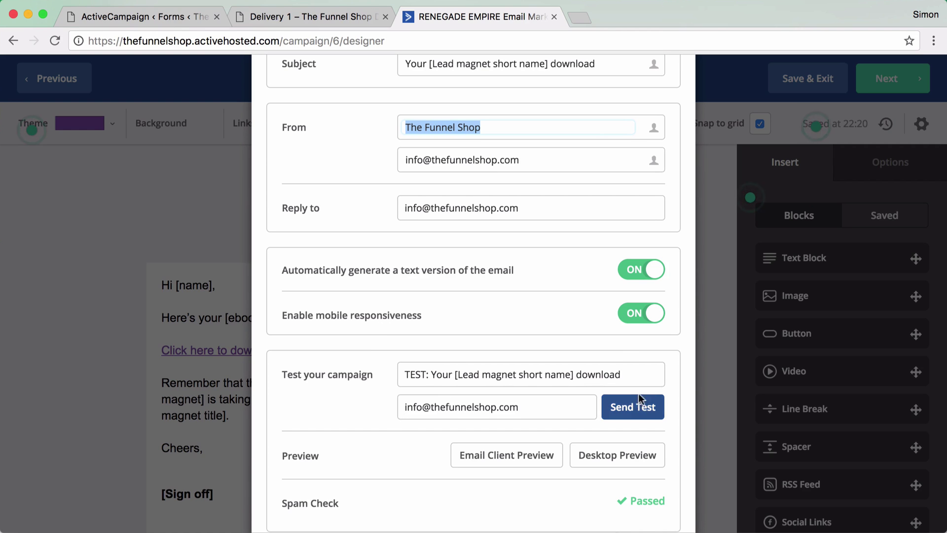
scroll(454, 380, "down", 3)
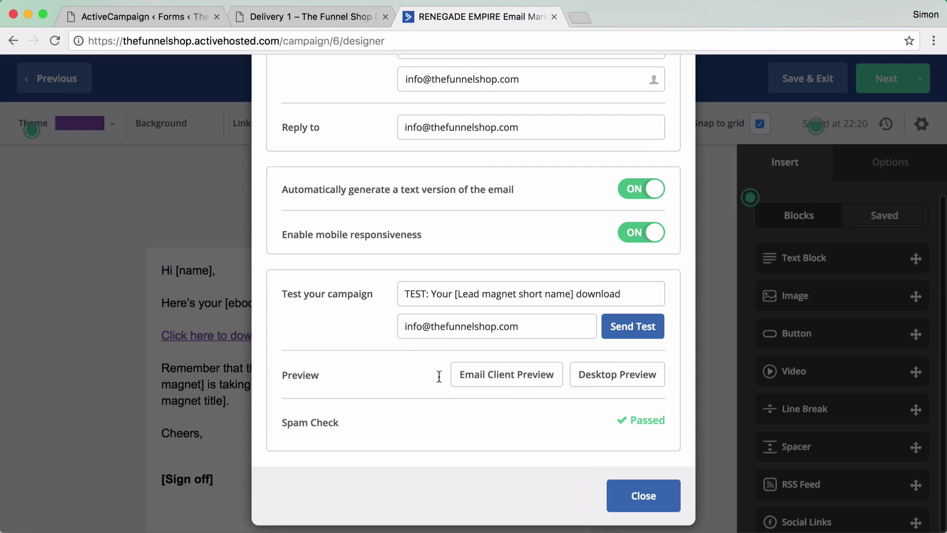
left_click(651, 507)
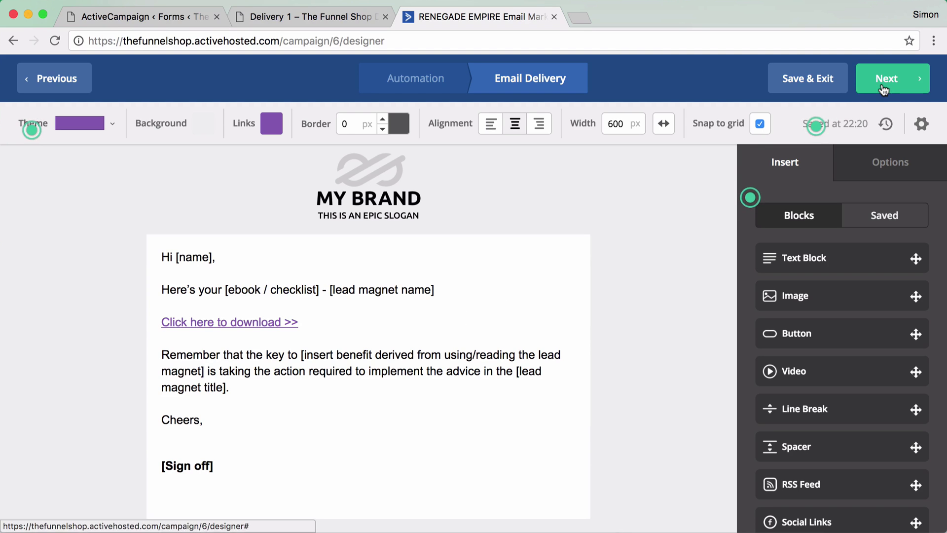
- Continue to the Delivery email's Campaign Summary, review it, and finish the email
left_click(884, 81)
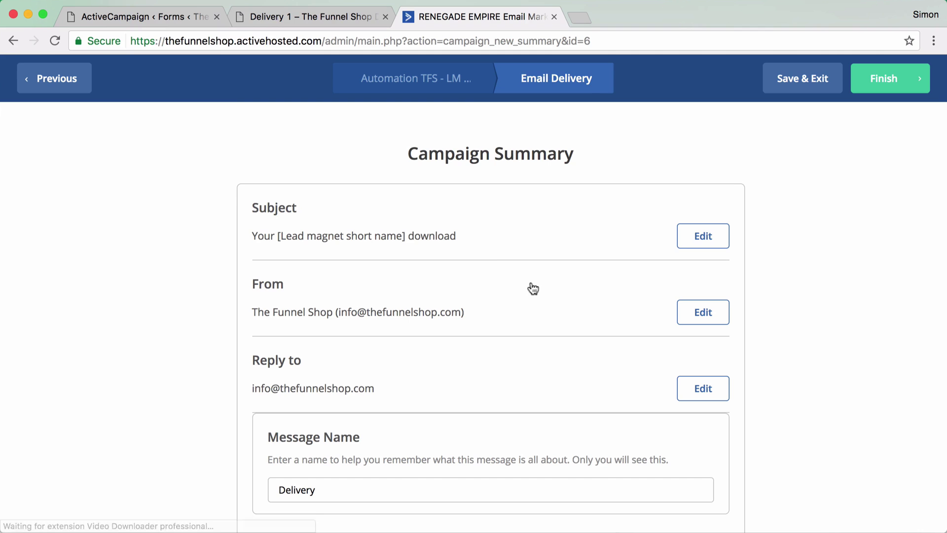
scroll(530, 286, "down", 3)
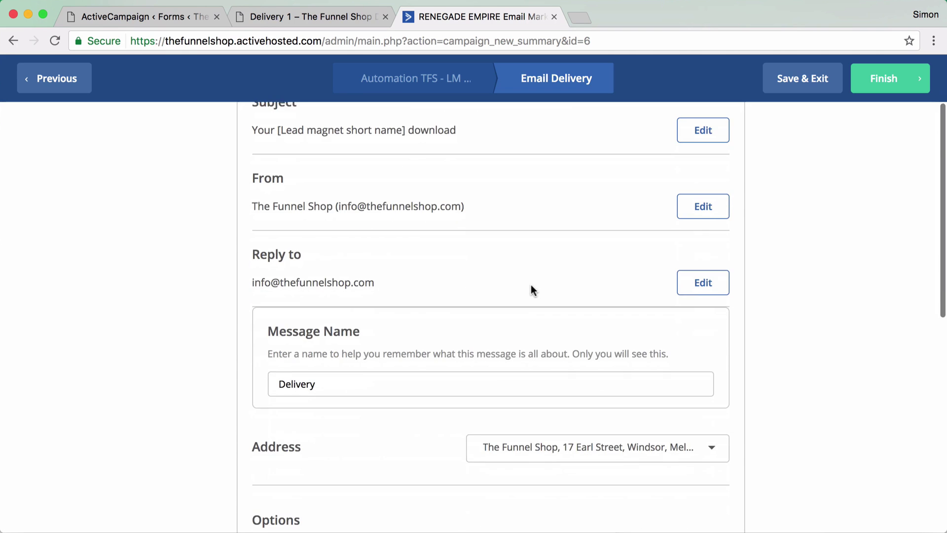
scroll(525, 292, "down", 4)
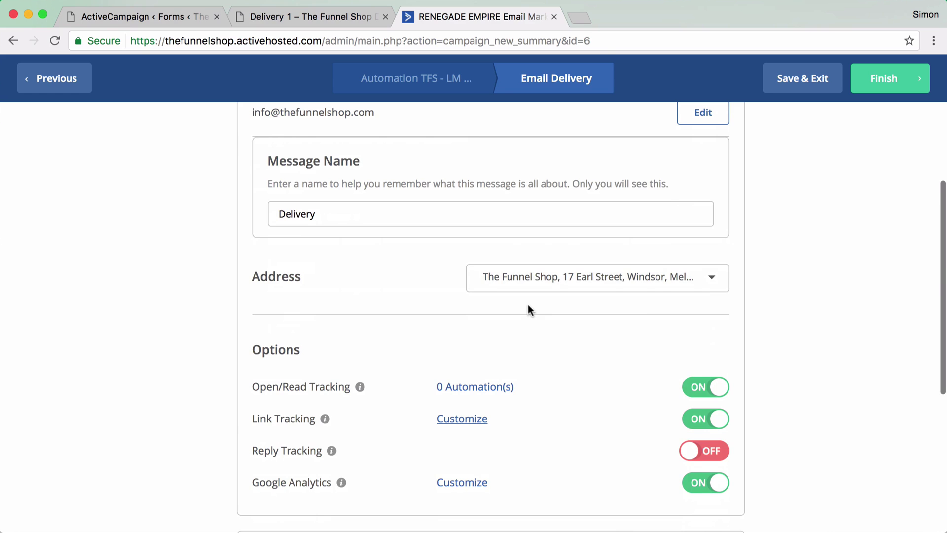
scroll(526, 307, "down", 2)
scroll(525, 311, "down", 4)
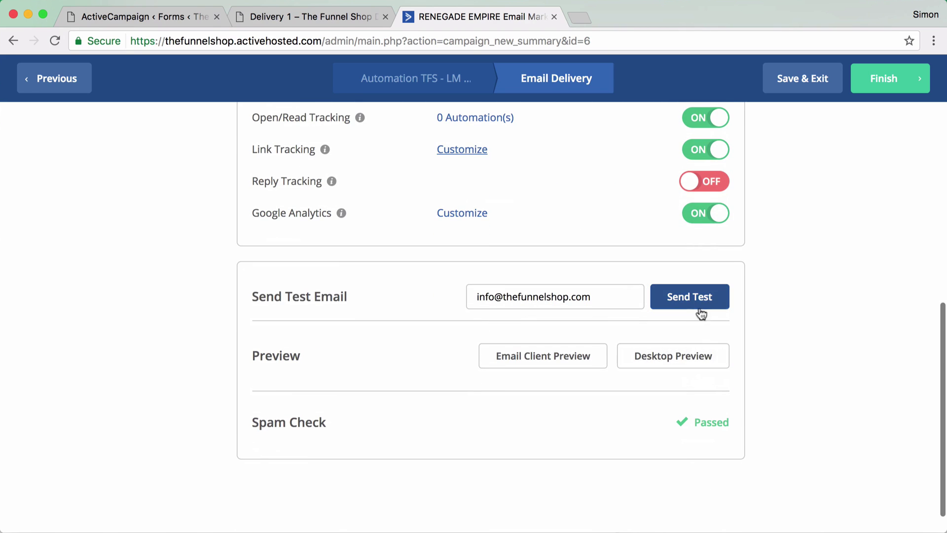
left_click(883, 78)
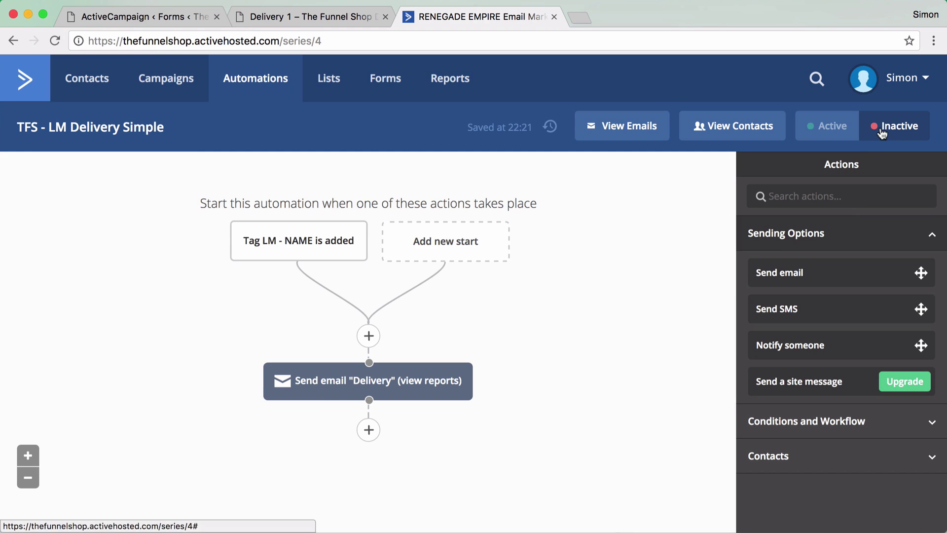
- Switch TFS - LM Delivery Simple to Active, save it, and return to the automations list
left_click(825, 129)
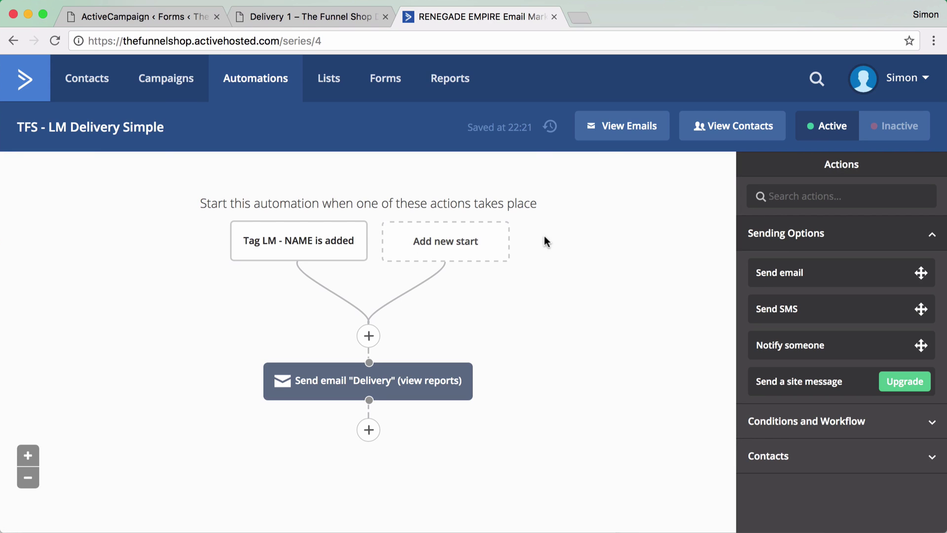
left_click(98, 132)
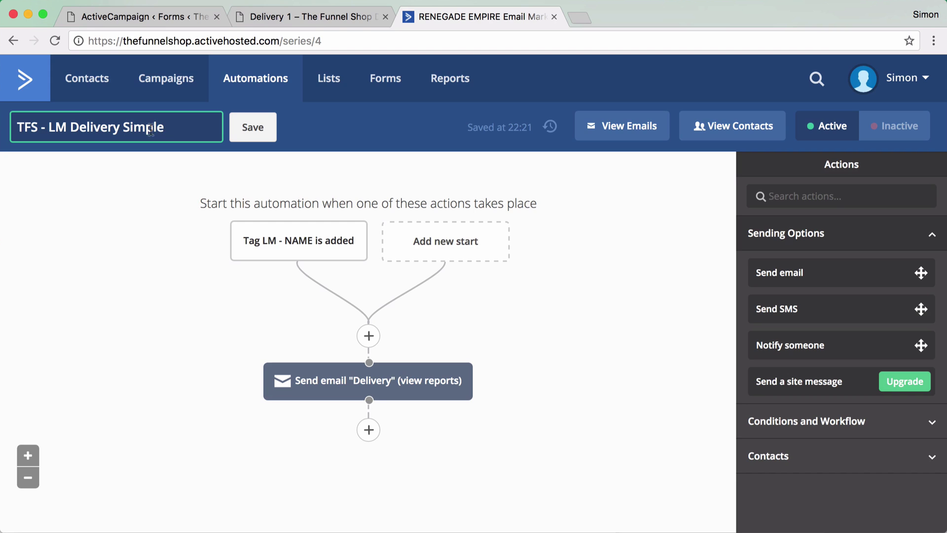
left_click(251, 137)
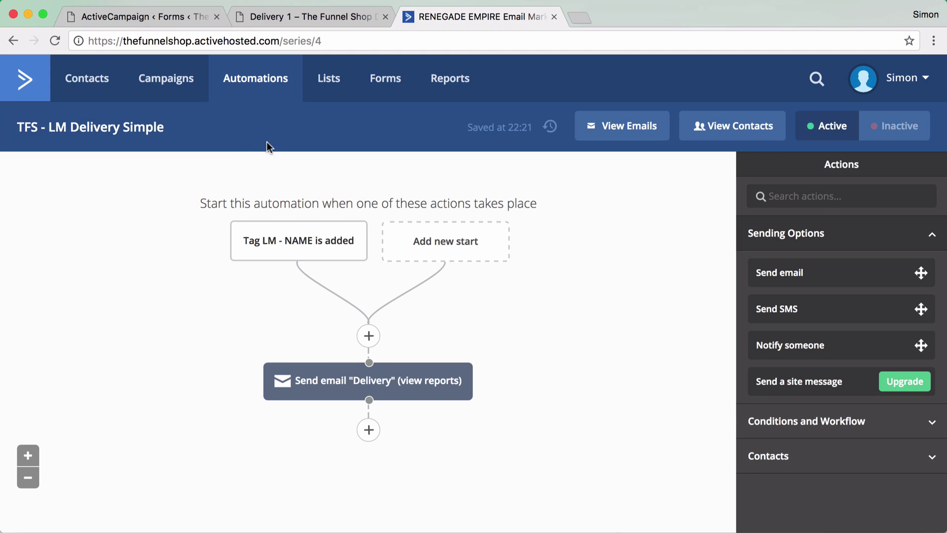
left_click(255, 83)
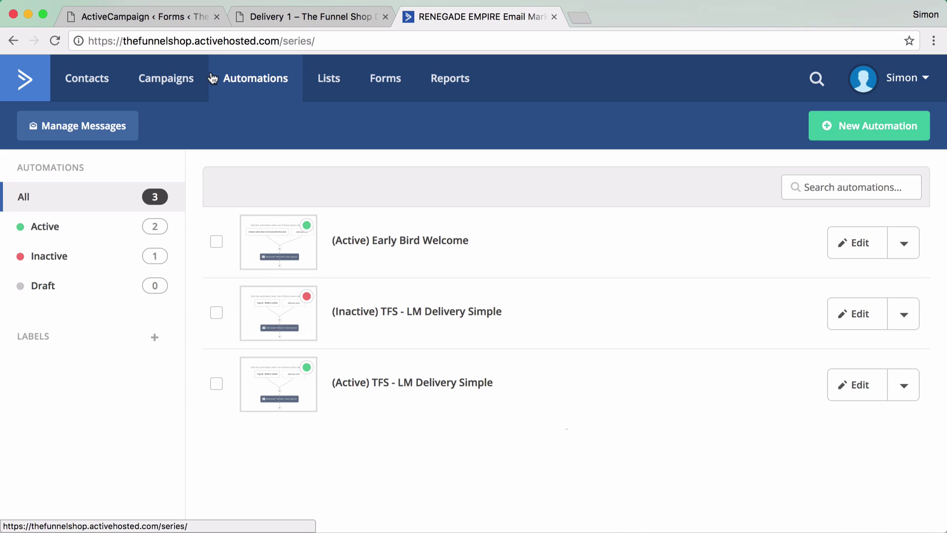
- In the WordPress tab, load the /lp/landing-page-template/ landing page
left_click(184, 17)
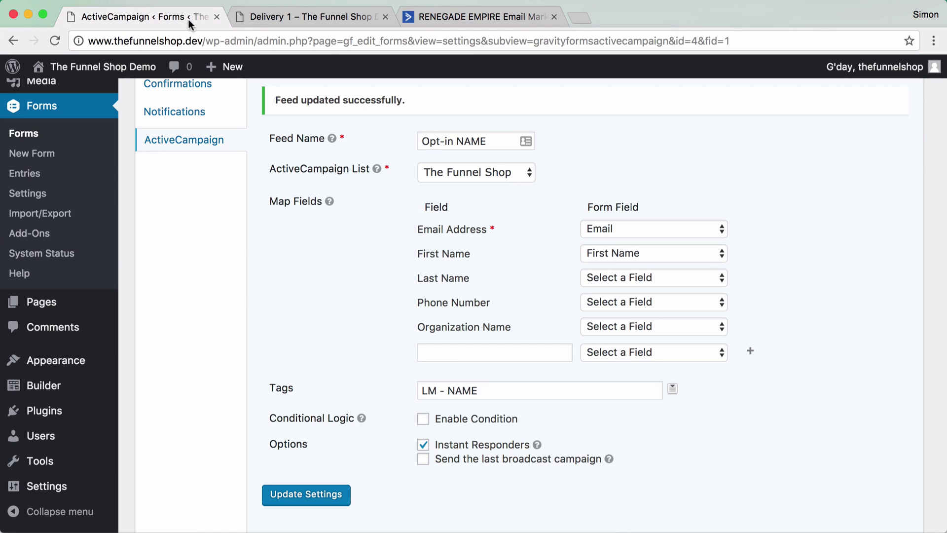
left_click_drag(204, 41, 831, 58)
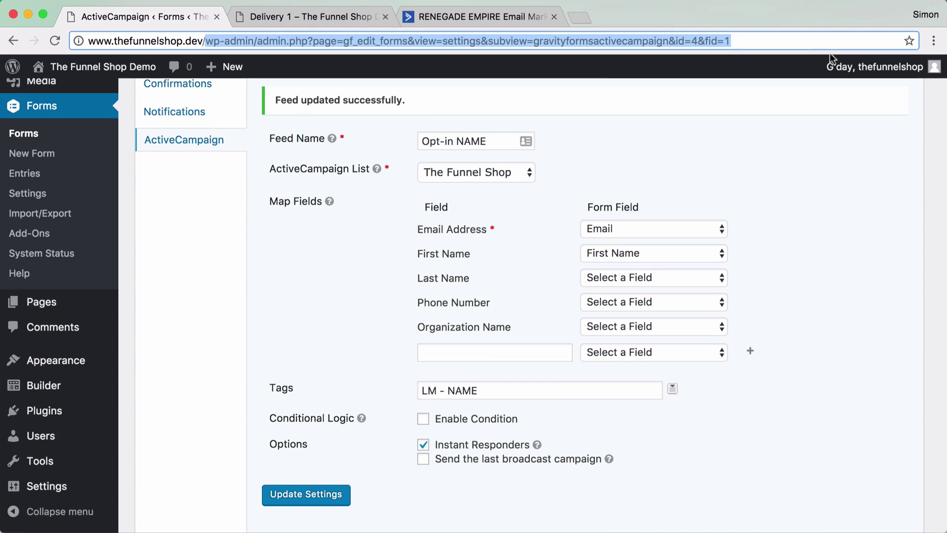
type("lp")
key("Return")
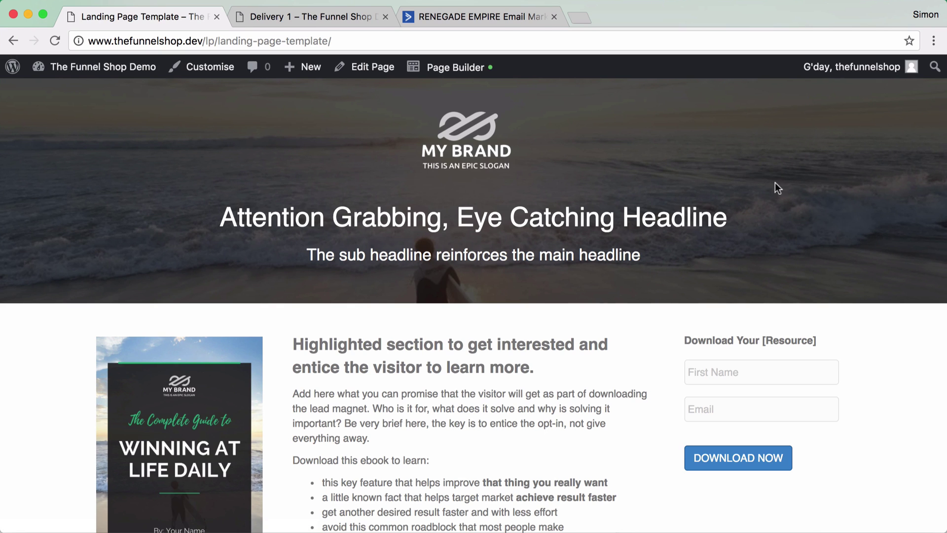
scroll(686, 244, "down", 2)
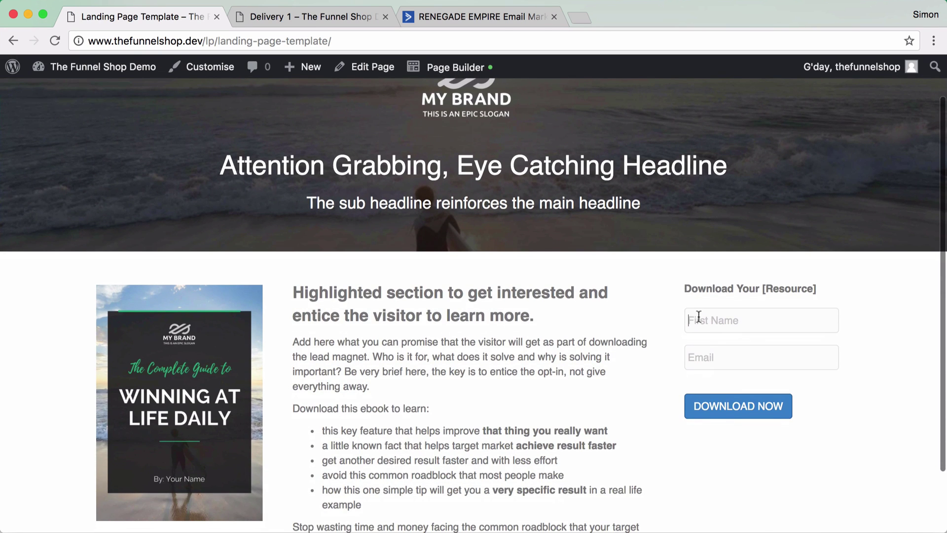
- Fill the opt-in form with a test first name and plus-tagged test email, then submit it
type("Simon")
key("Tab")
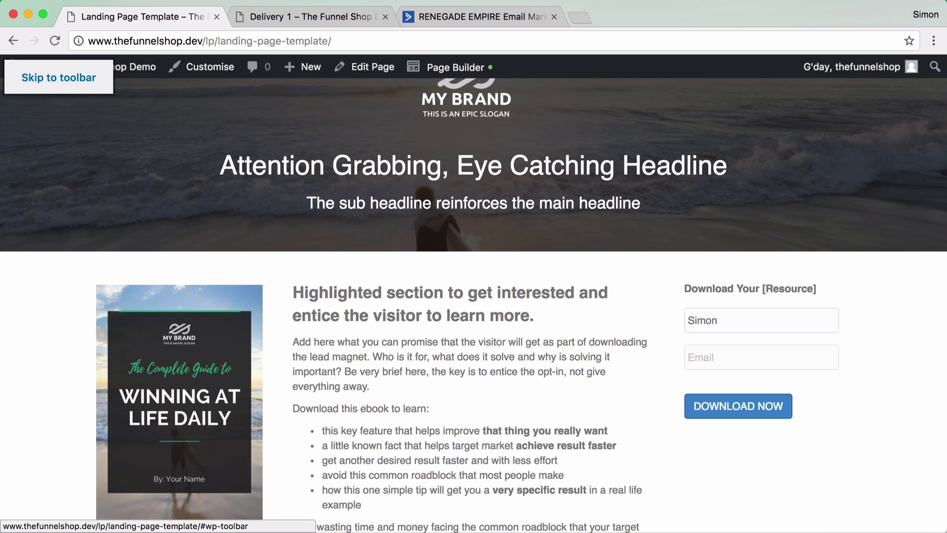
left_click(762, 357)
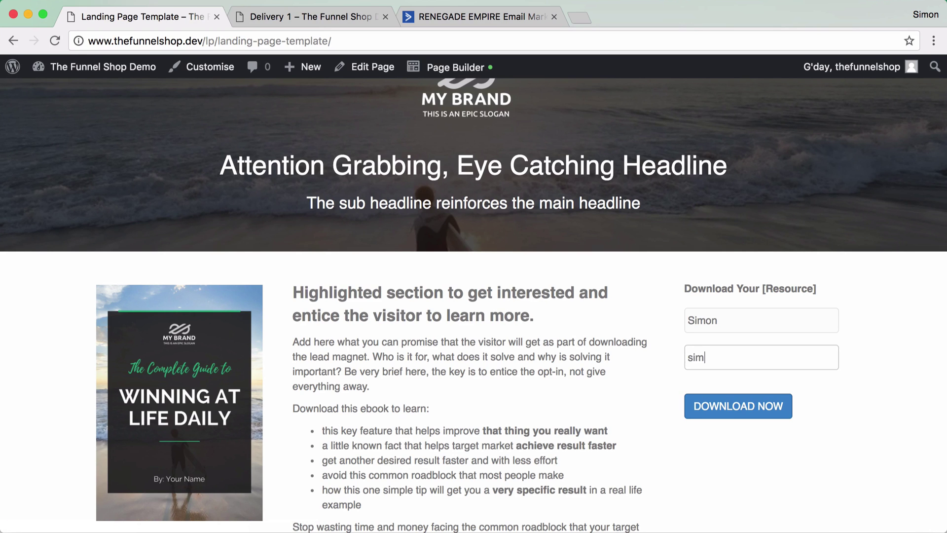
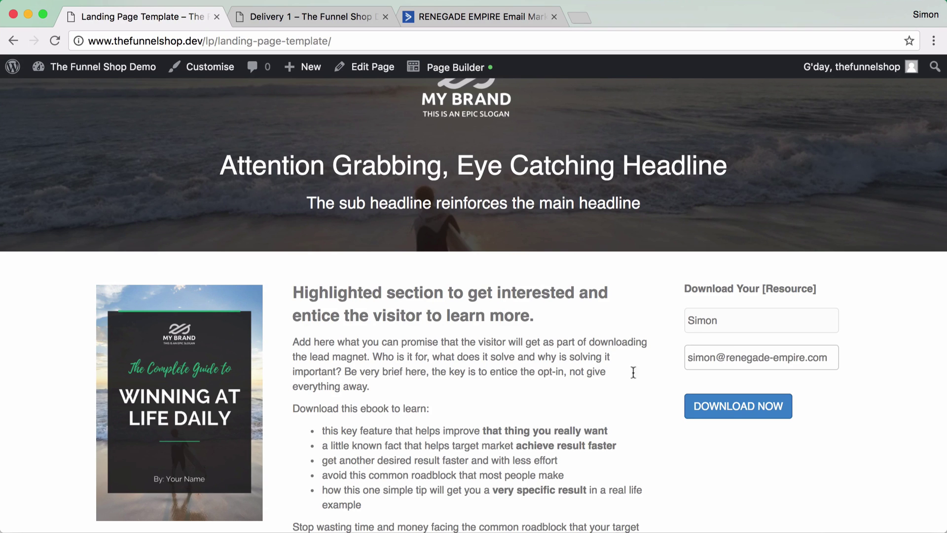
left_click(717, 358)
type("+")
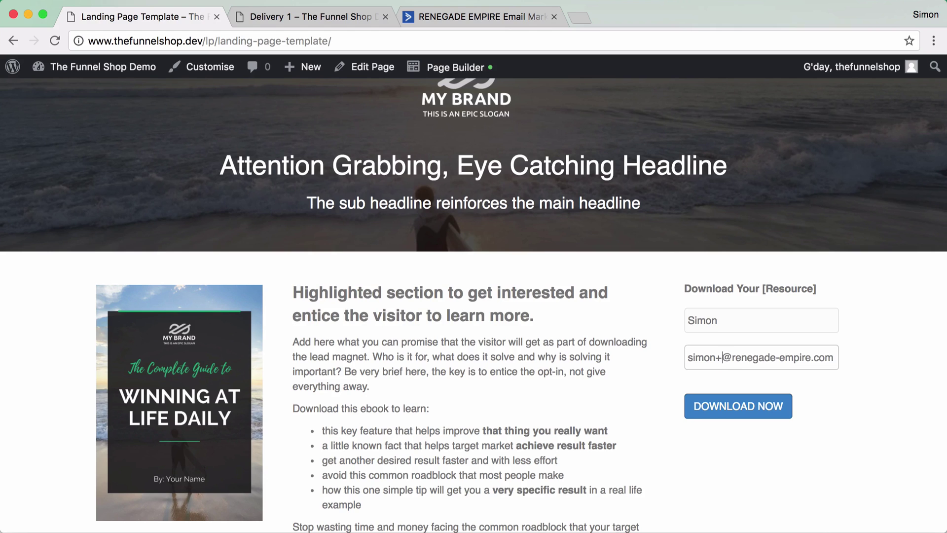
type("simple")
type("test")
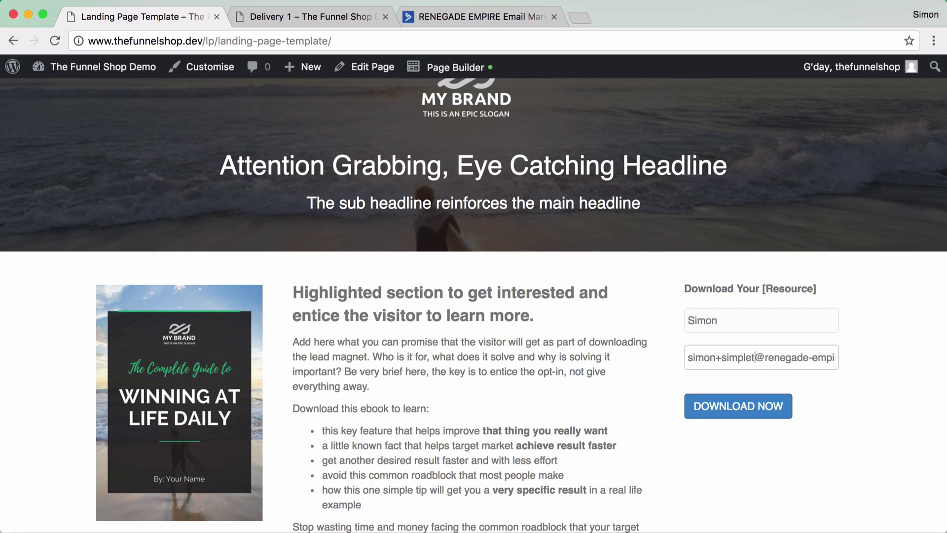
left_click(725, 407)
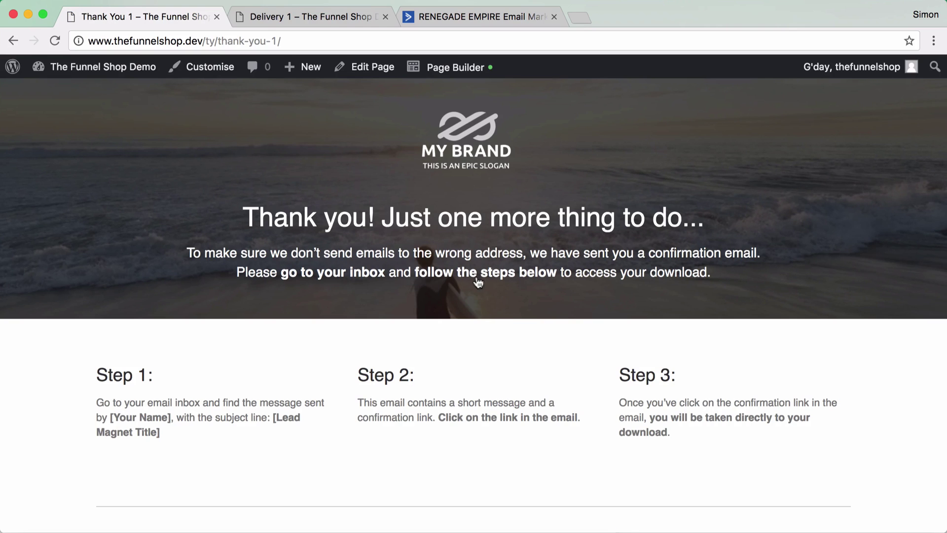
- Open the active TFS - LM Delivery Simple automation in ActiveCampaign and view its enrolled contacts
left_click(454, 19)
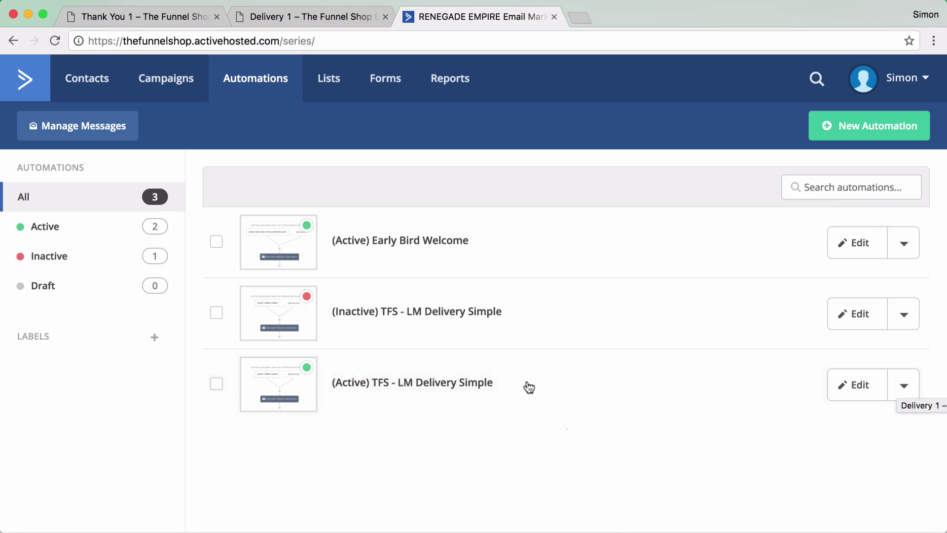
left_click(422, 385)
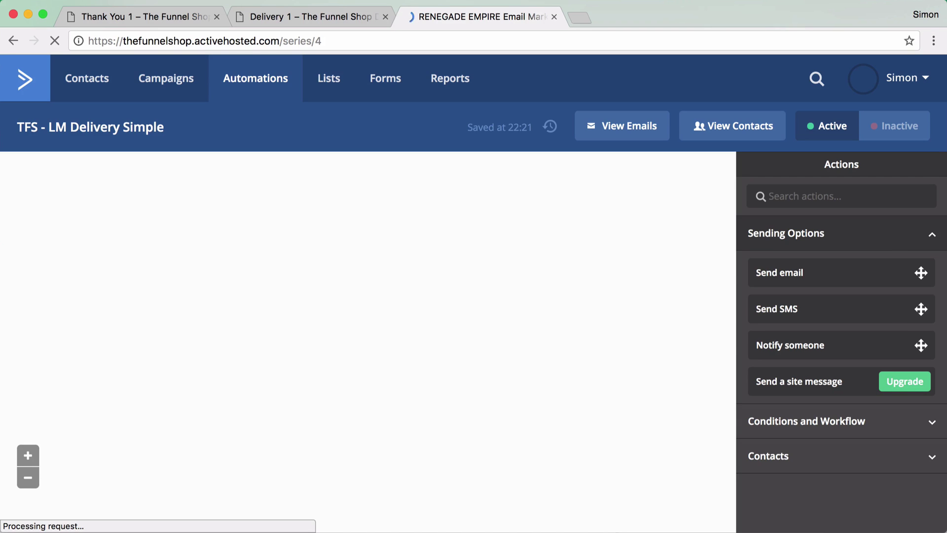
left_click(878, 0)
key("Escape")
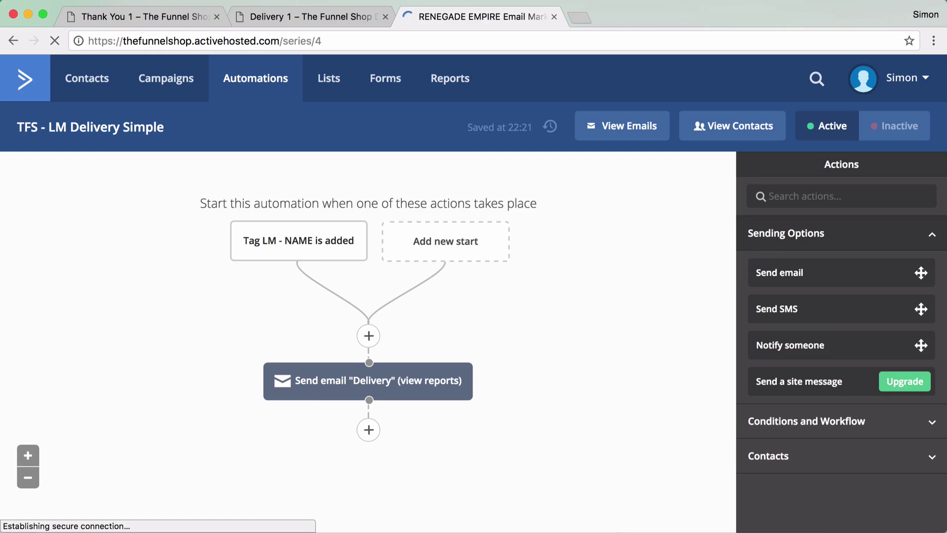
left_click(770, 234)
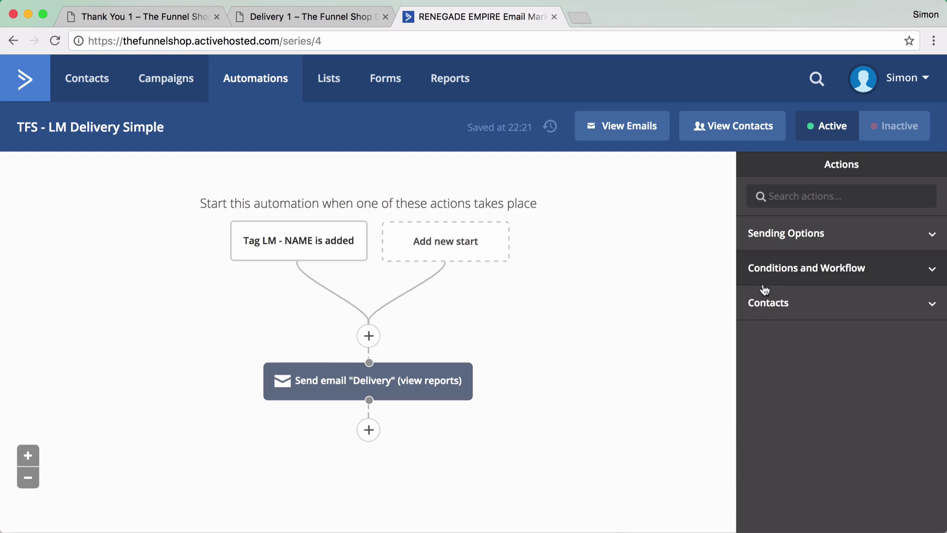
left_click(713, 128)
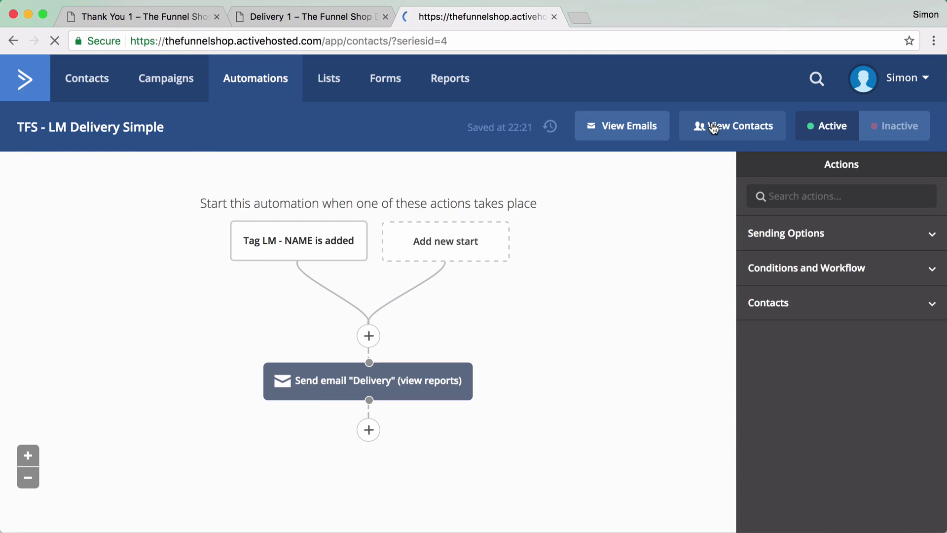